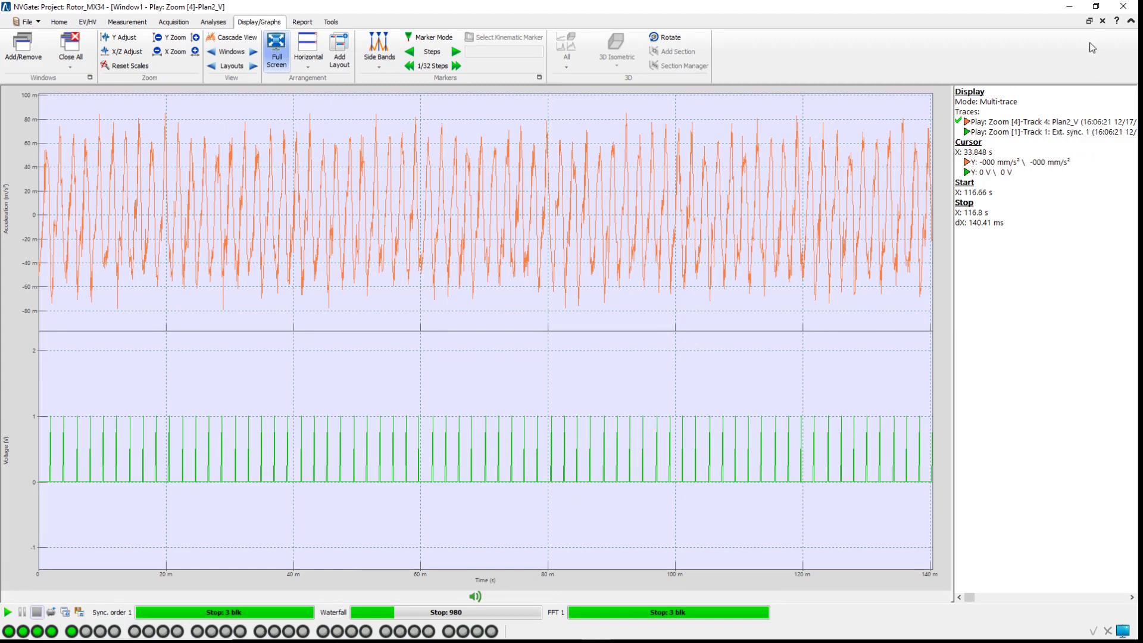
Step: Reset all graph axes to show the full 16:04:24–16:08:36 recording span
right_click(639, 194)
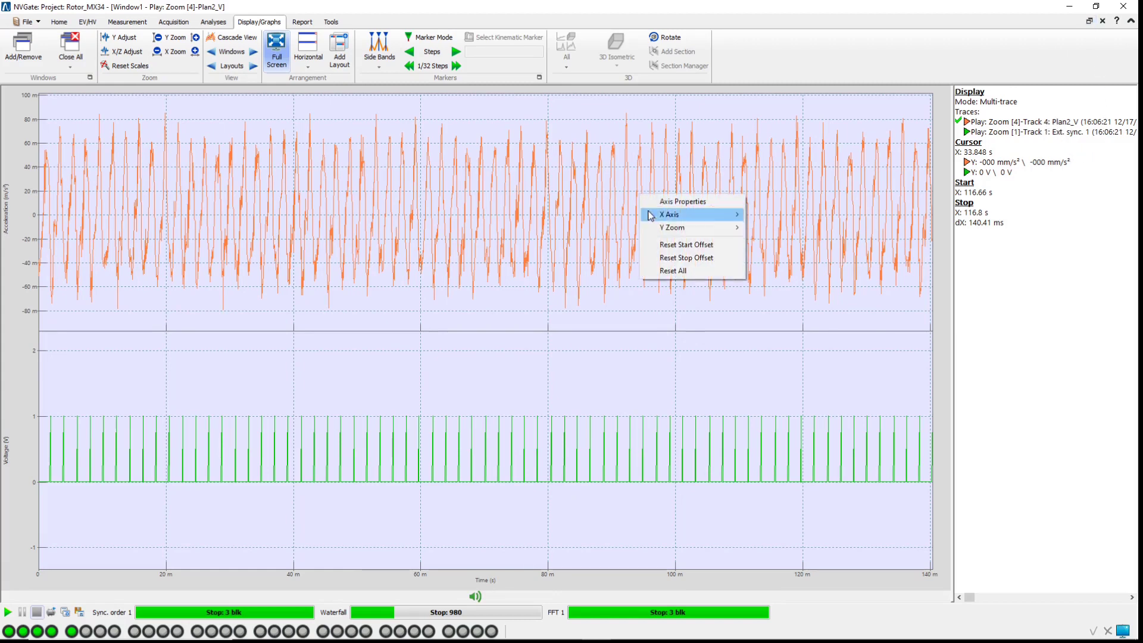
left_click(671, 271)
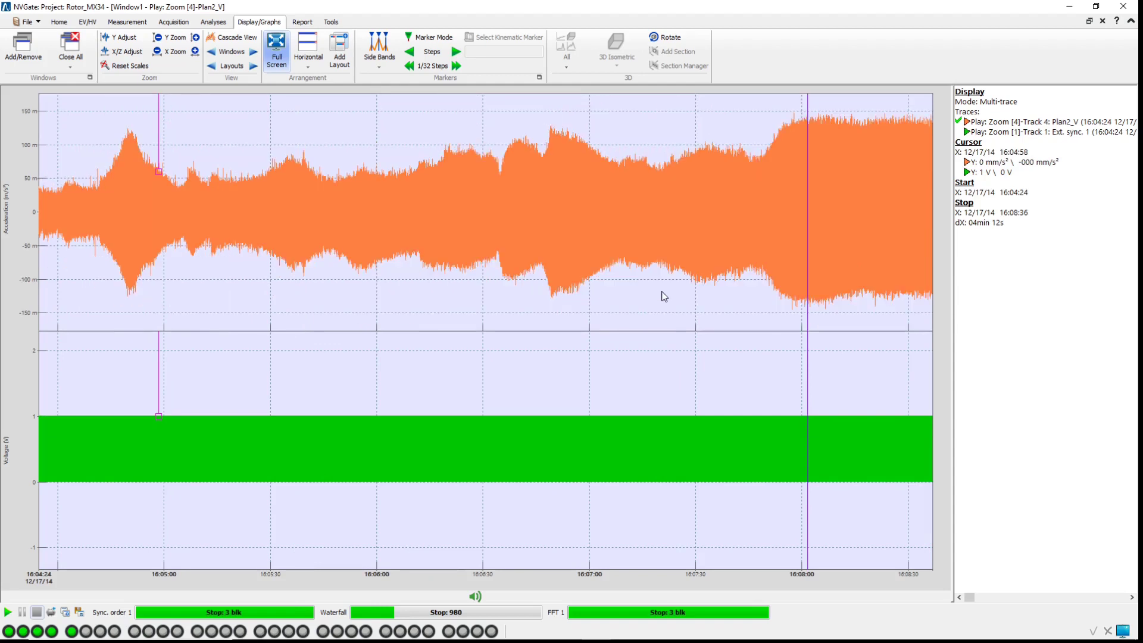
Step: Restore the tiled windows and place the order-plot cursor one slice above about 26000 RPM
left_click(1088, 21)
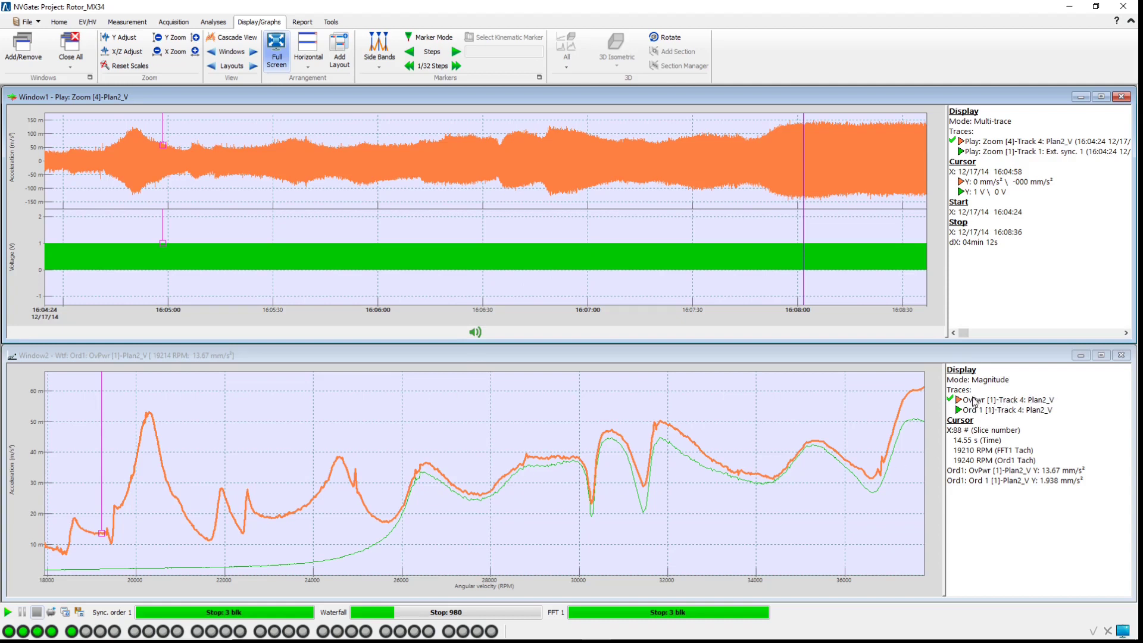
left_click(403, 505)
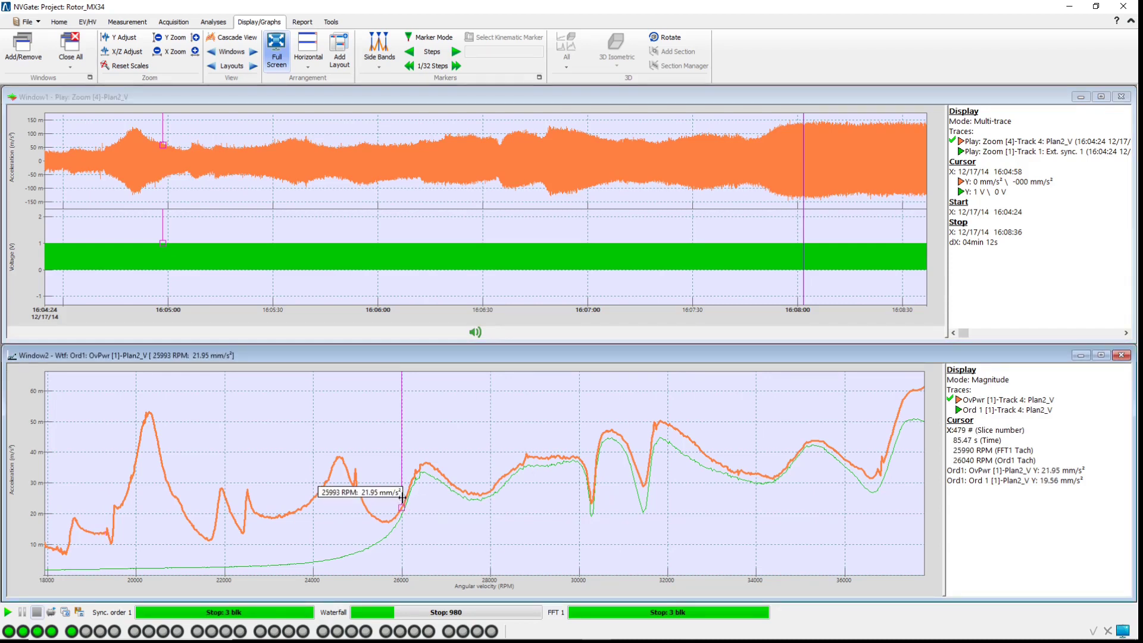
left_click_drag(402, 497, 404, 497)
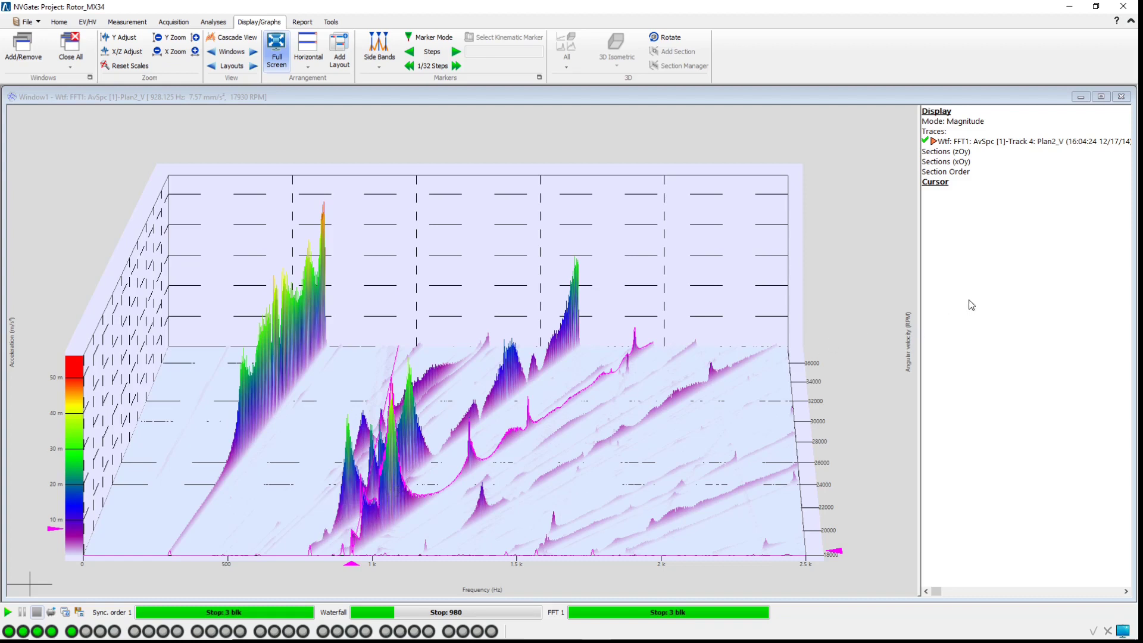
Step: Place a waterfall cursor near 915 Hz and move it to 937.5 Hz
left_click(348, 554)
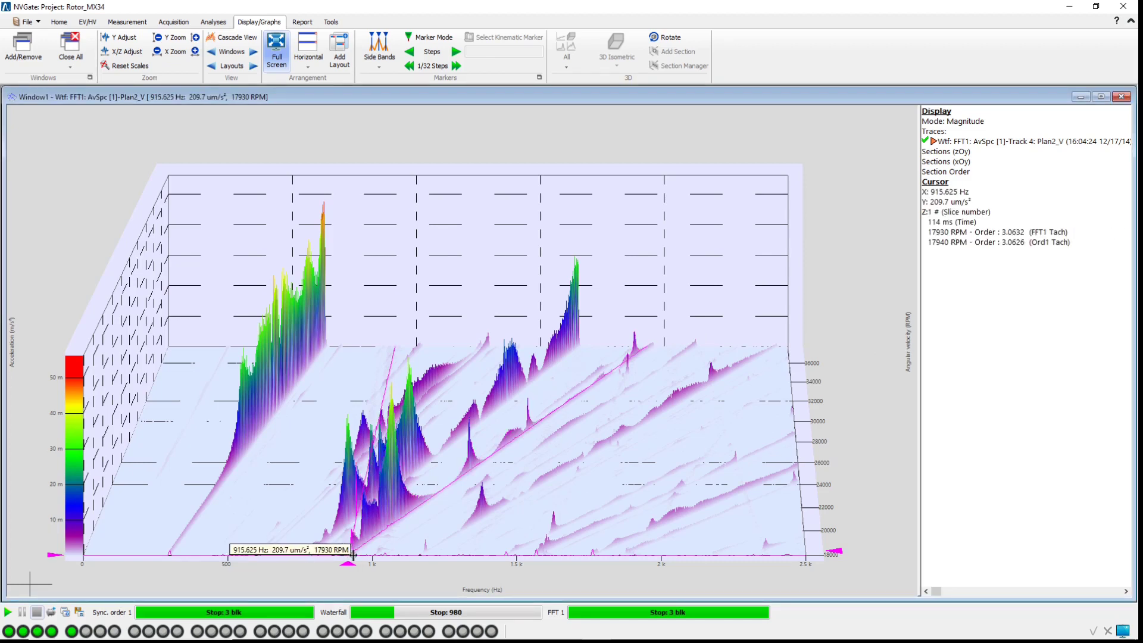
left_click(353, 553)
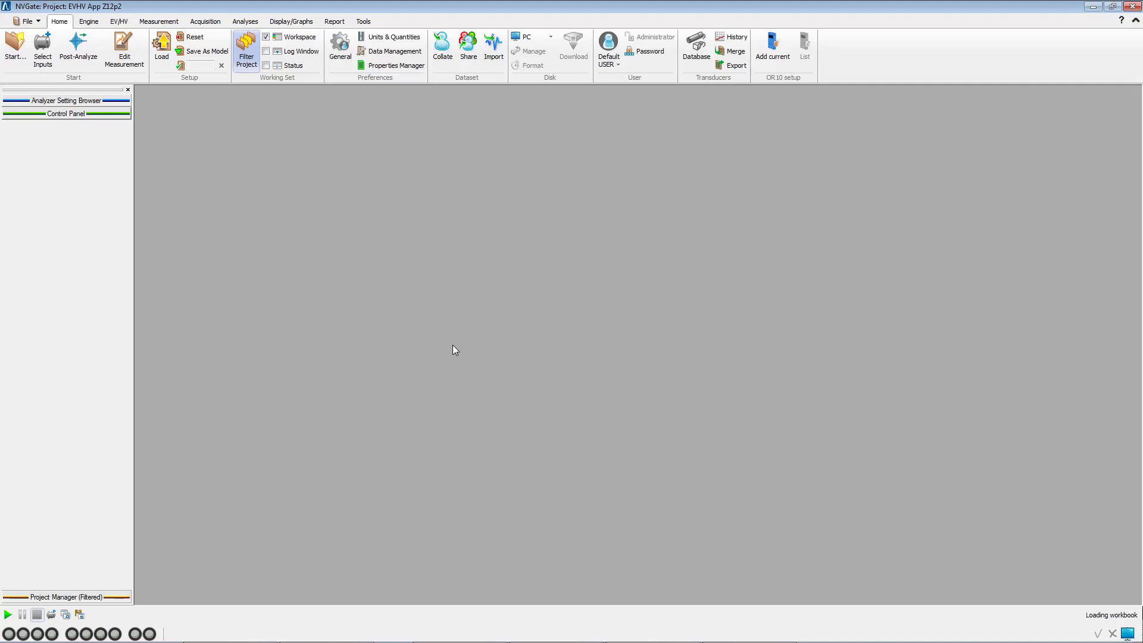
Step: Enable inputs 1–3 as Acceleration channels and input 4 as Acoustic pressure
left_click(42, 51)
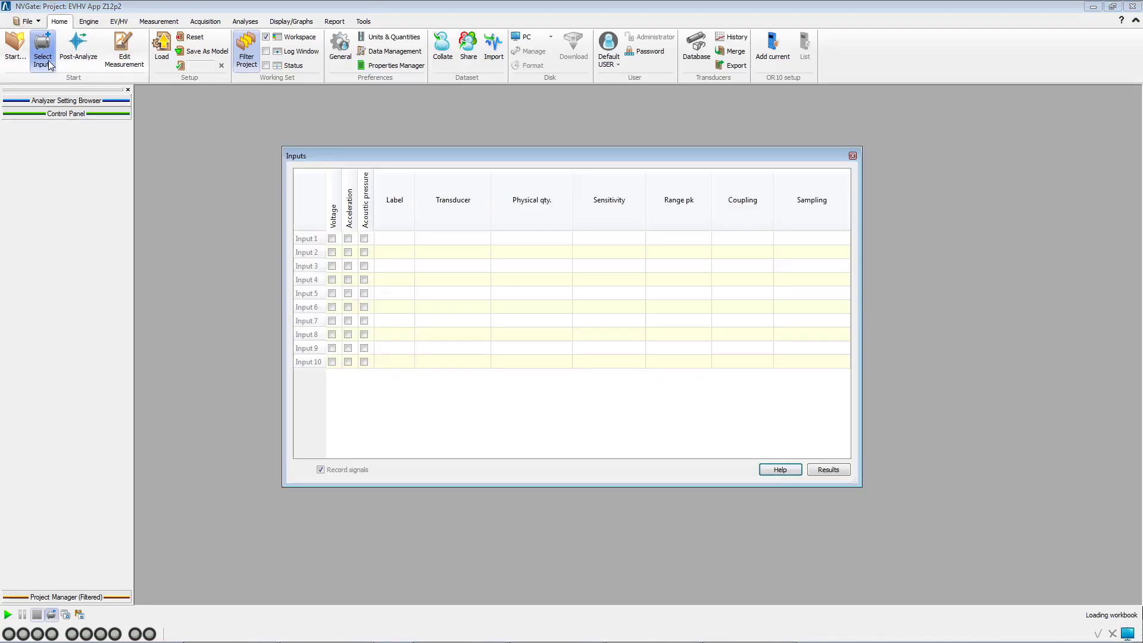
left_click_drag(349, 238, 348, 260)
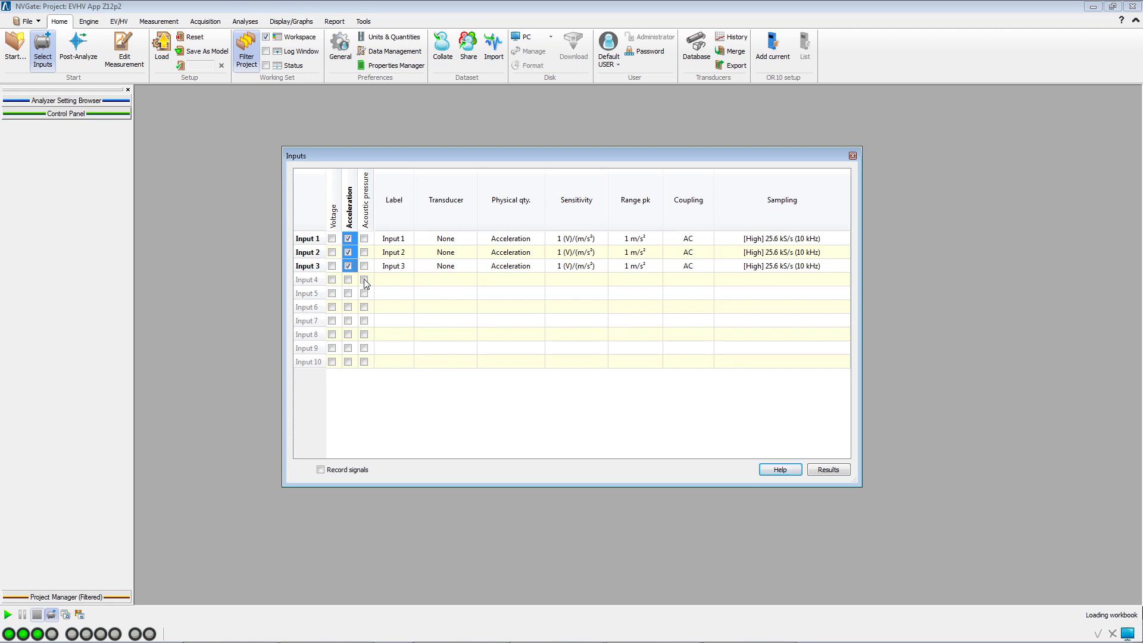
left_click(363, 279)
Step: Label the inputs Acc1_1, Acc1_2, Acc1_3 and Micro
left_click(391, 242)
type("A")
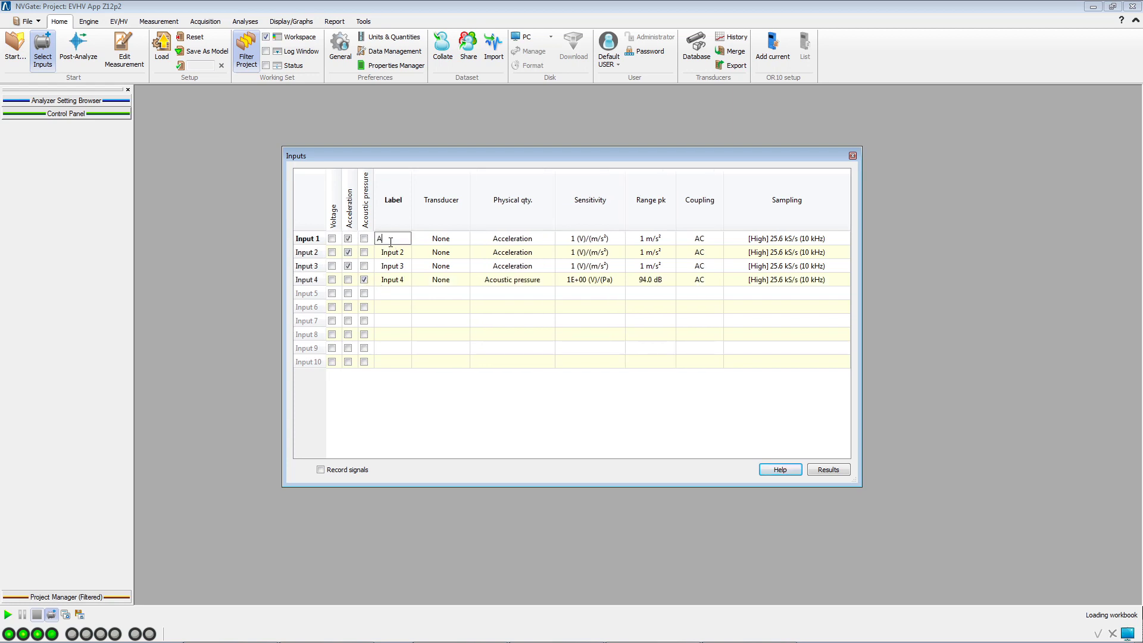
type("cc1_1")
key("Return")
type("Acc")
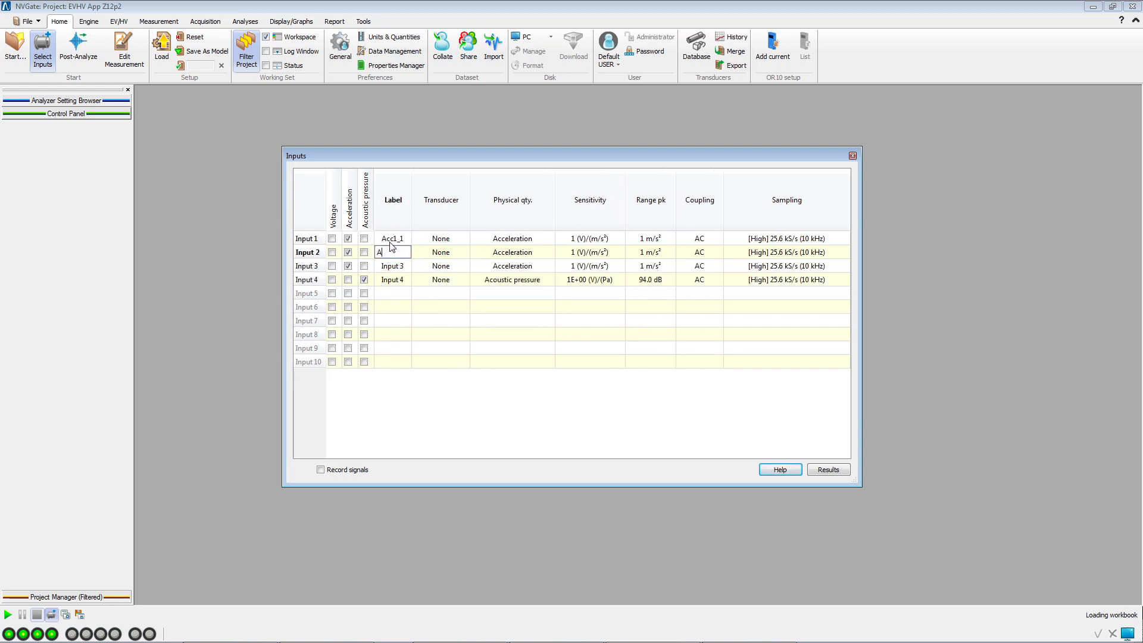
key("Return")
type("Acc1_3")
key("Return")
type("Micro")
key("Return")
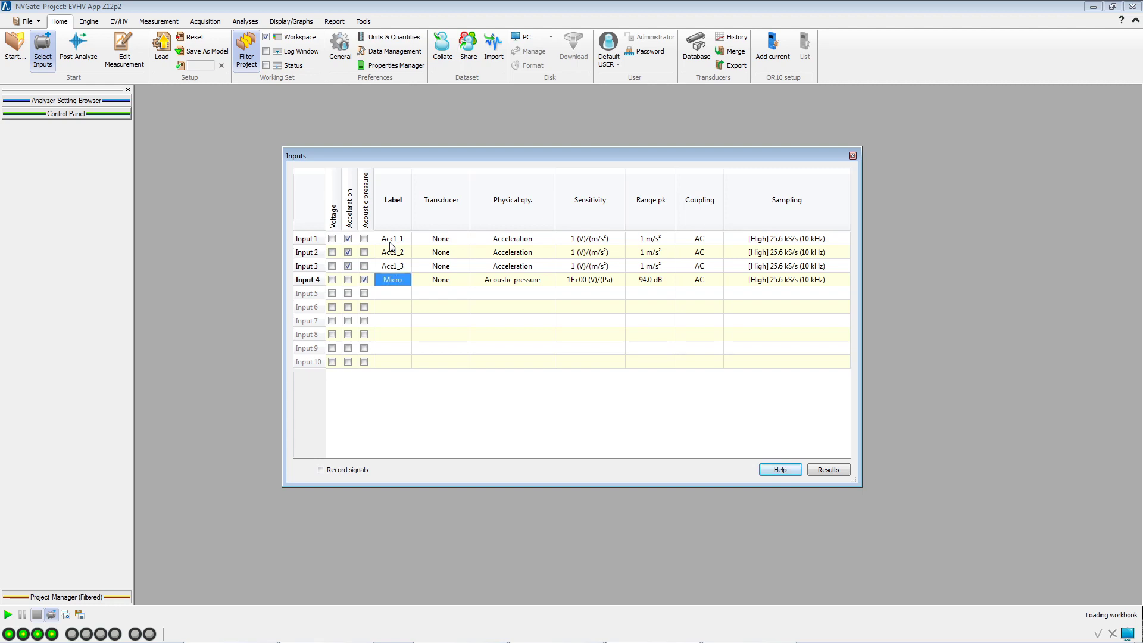
Step: Assign DJB accelerometers to inputs 1–3, with Model A/131/V (Z axis) on input 3
left_click(456, 241)
left_click(471, 296)
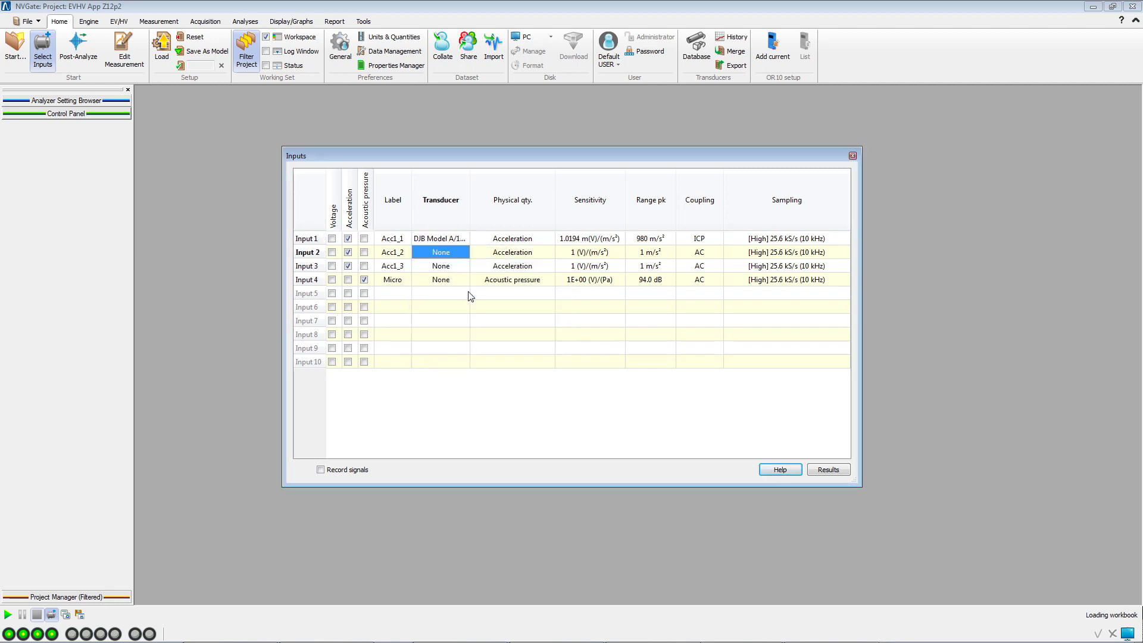
left_click(463, 255)
left_click(476, 306)
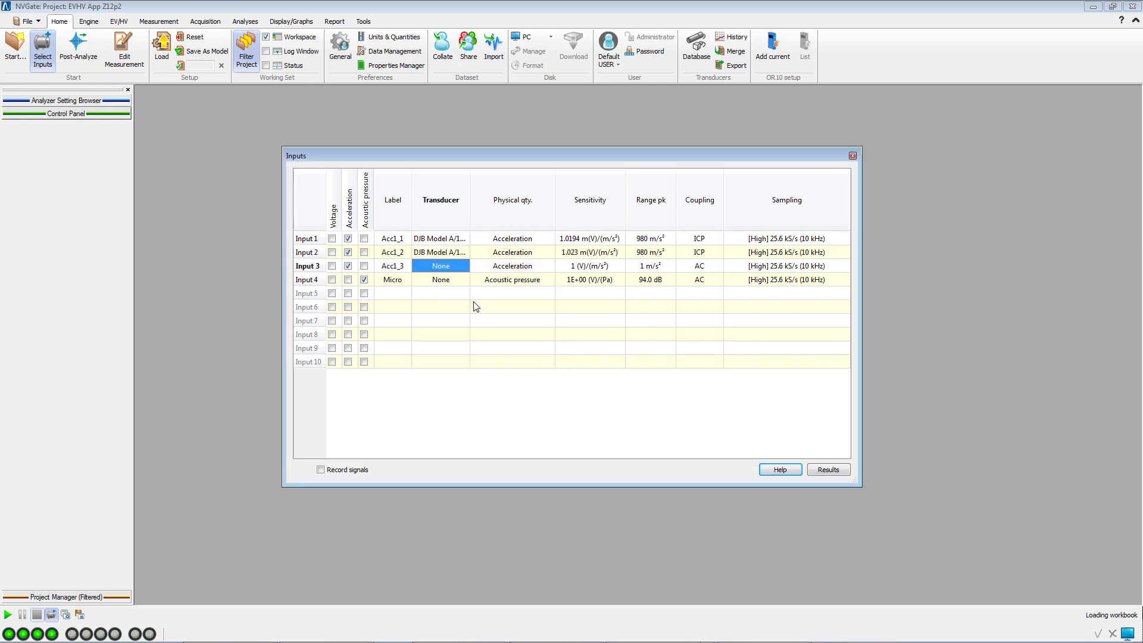
left_click(462, 266)
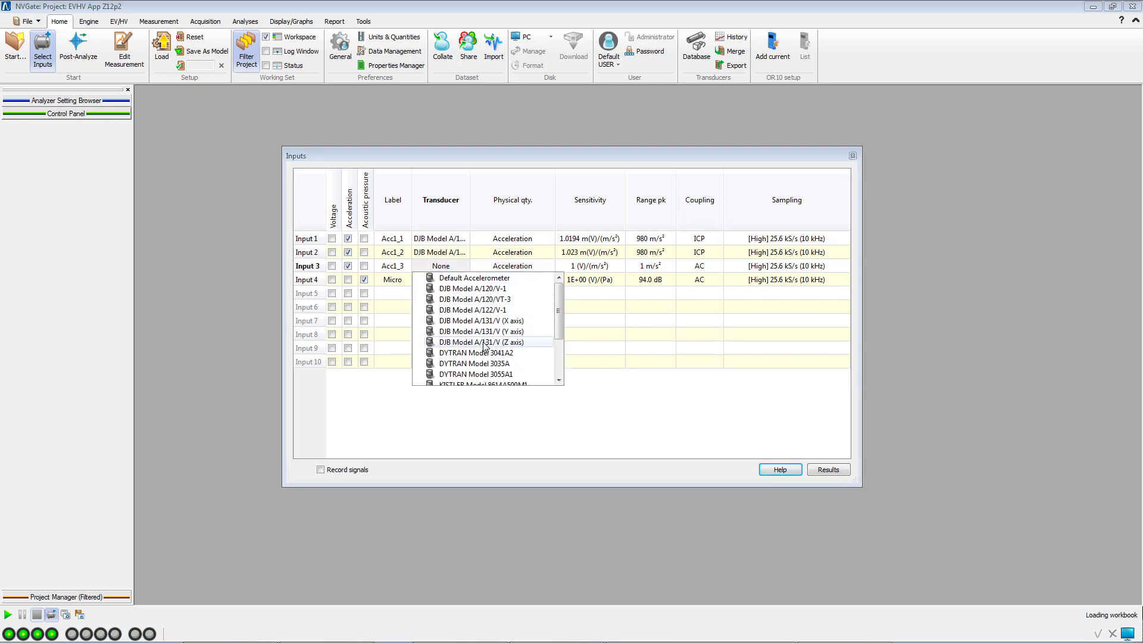
left_click(485, 342)
Step: Assign the MICROTECH Type MM210 microphone to input 4 and enable signal recording
left_click(460, 284)
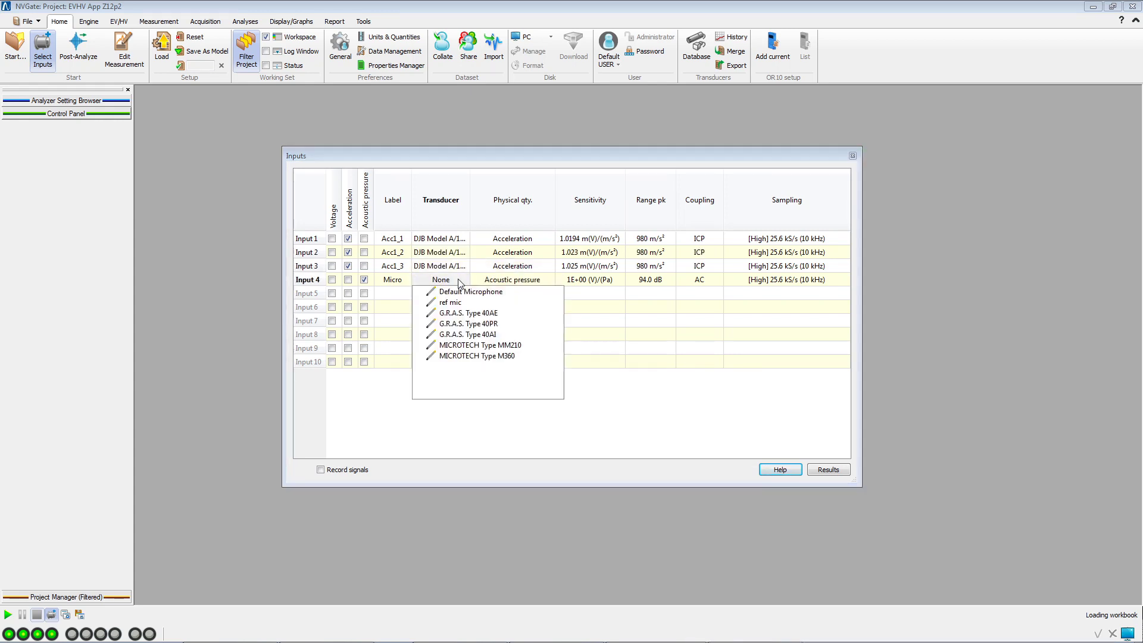
left_click(475, 345)
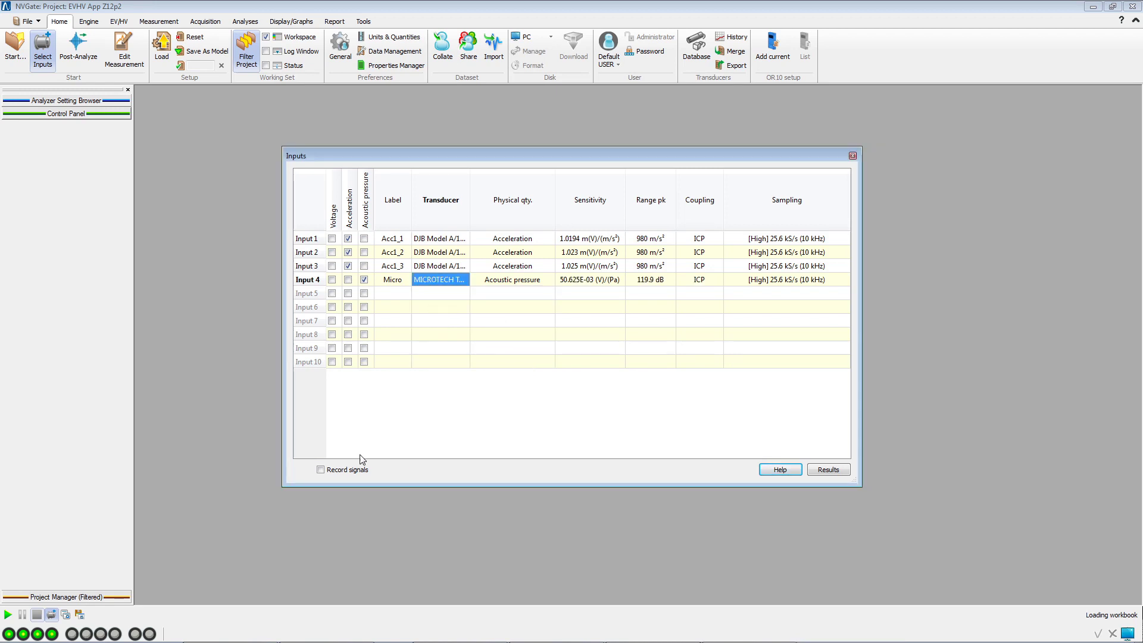
left_click(320, 471)
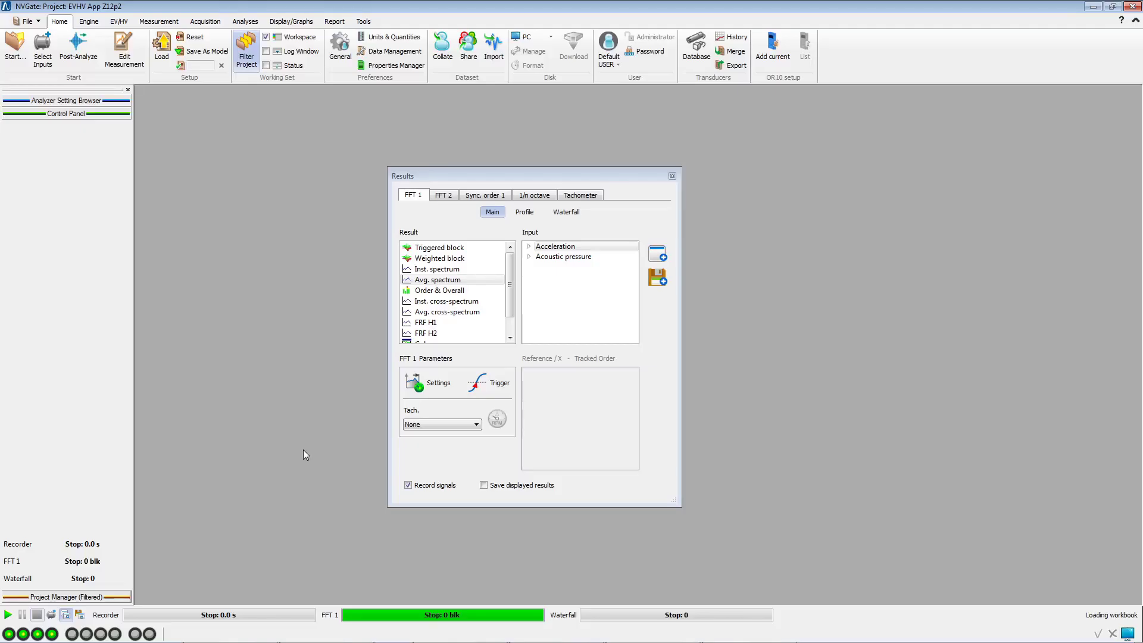
Step: Bring up the tachometer source choices for FFT 1
left_click(423, 424)
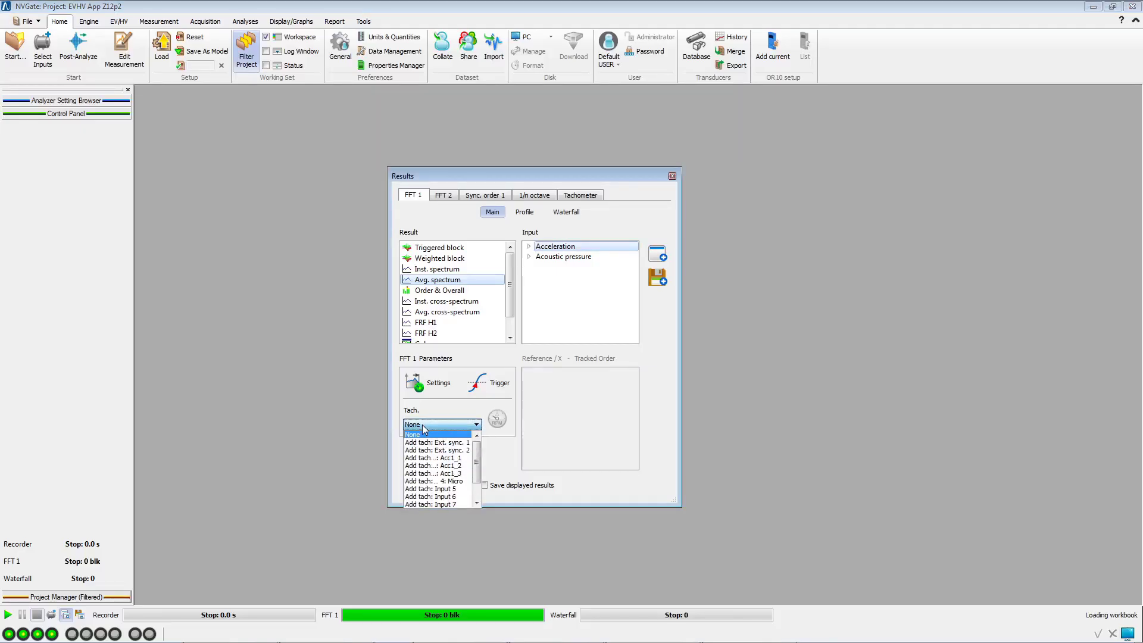
Step: Add Ext. sync. 1 as FFT 1's tachometer with a 2 V threshold and DC coupling
left_click(430, 443)
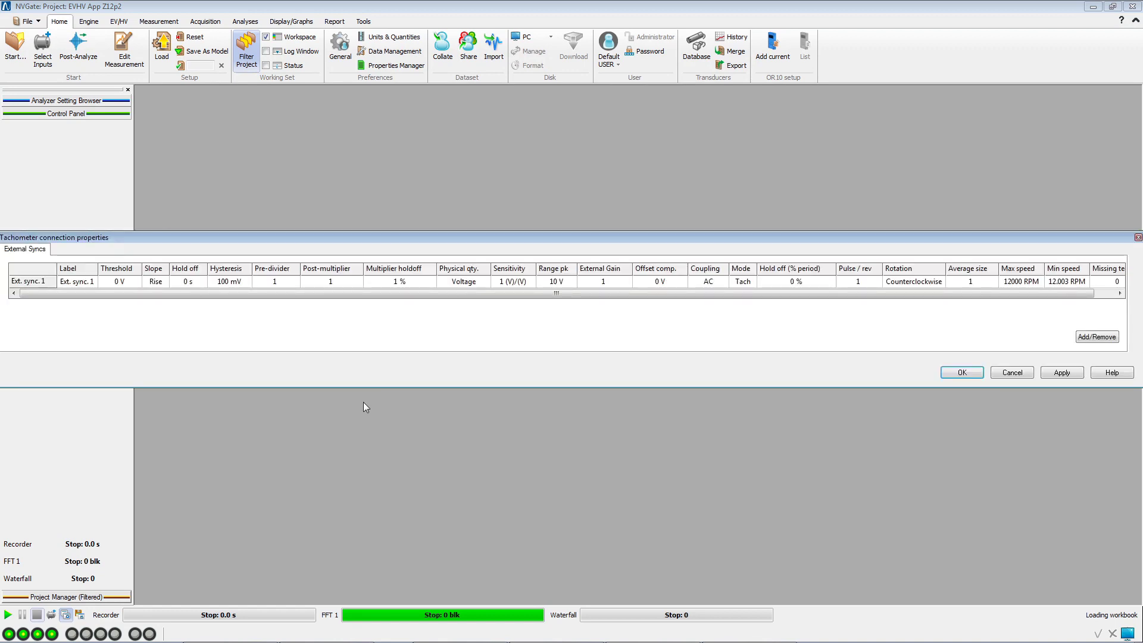
left_click(125, 281)
left_click_drag(124, 281, 98, 284)
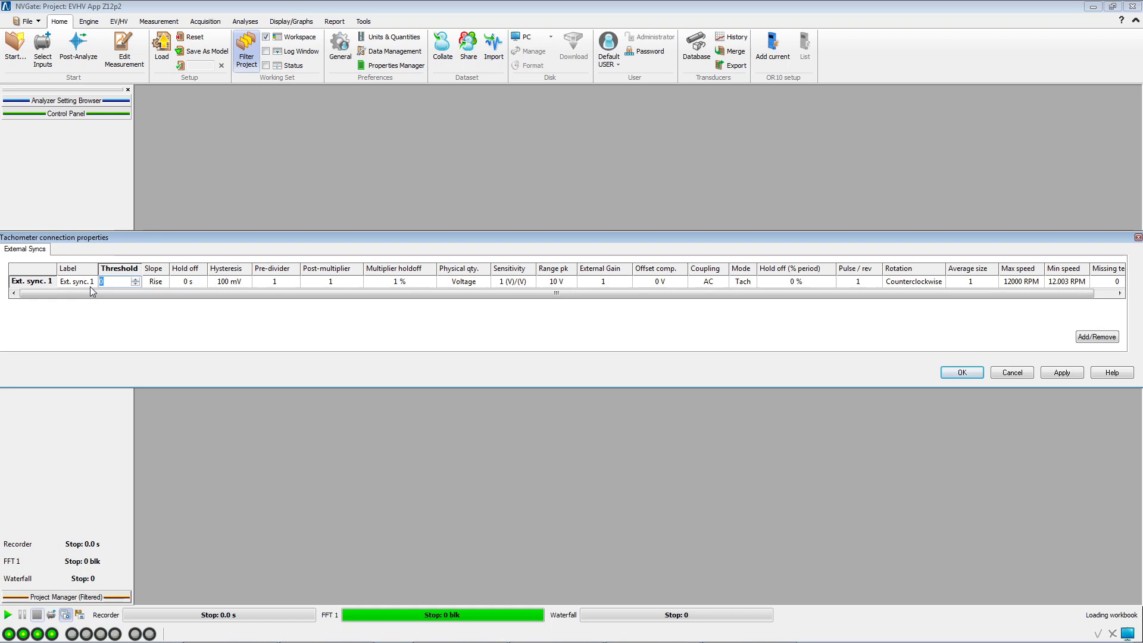
type("2 V")
left_click(703, 282)
left_click(703, 284)
left_click(704, 305)
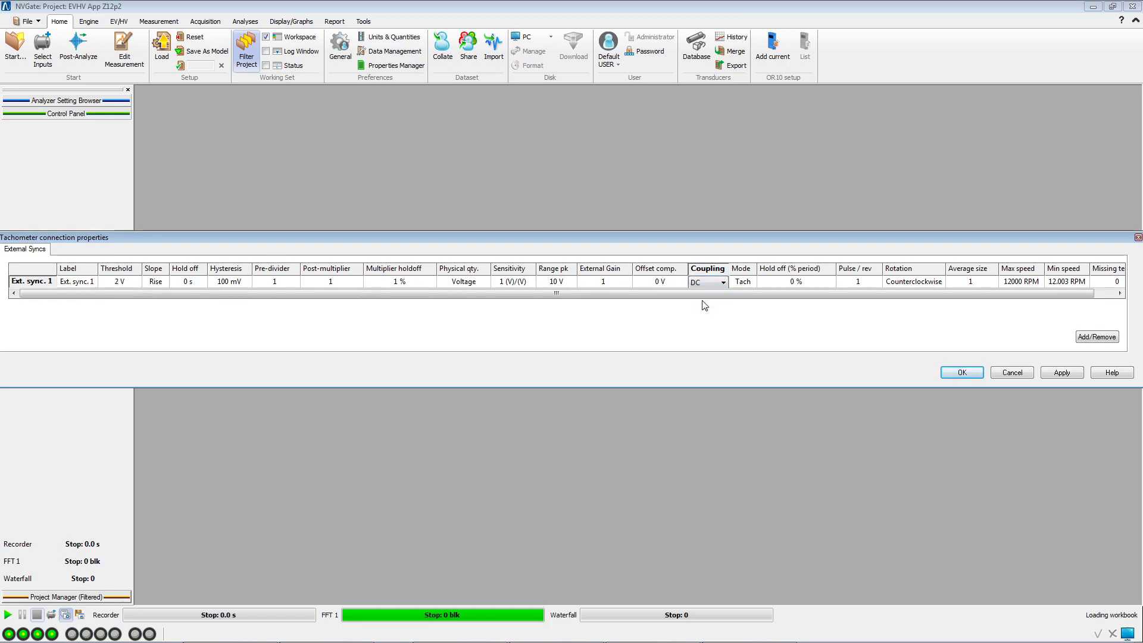
left_click(569, 286)
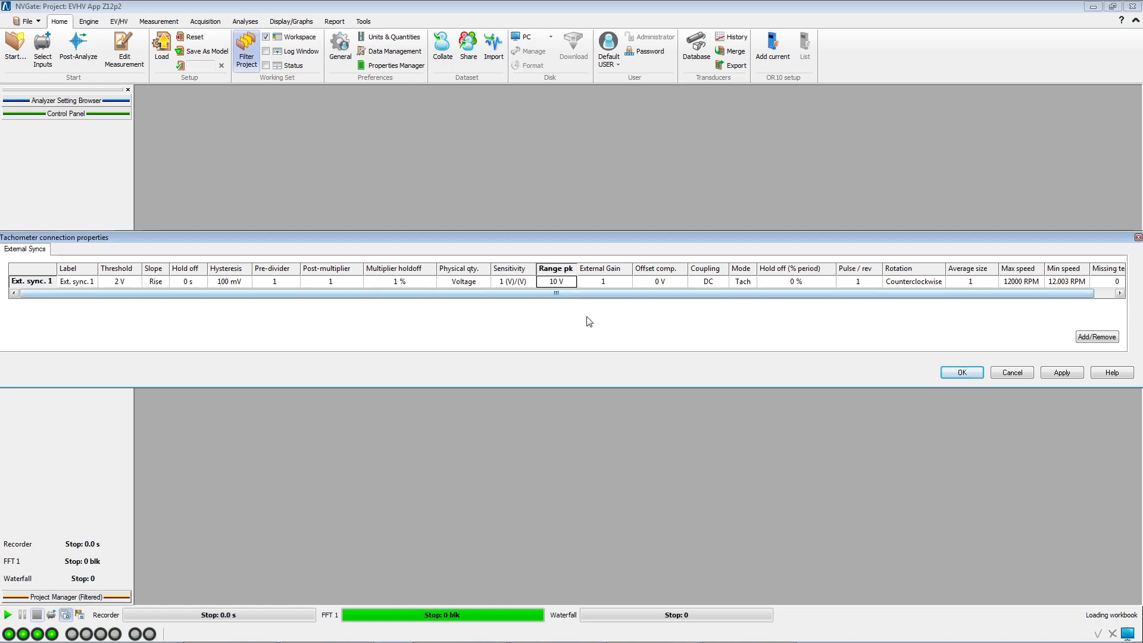
Step: Set the tachometer max speed to 150000 RPM and apply the settings
left_click(1020, 285)
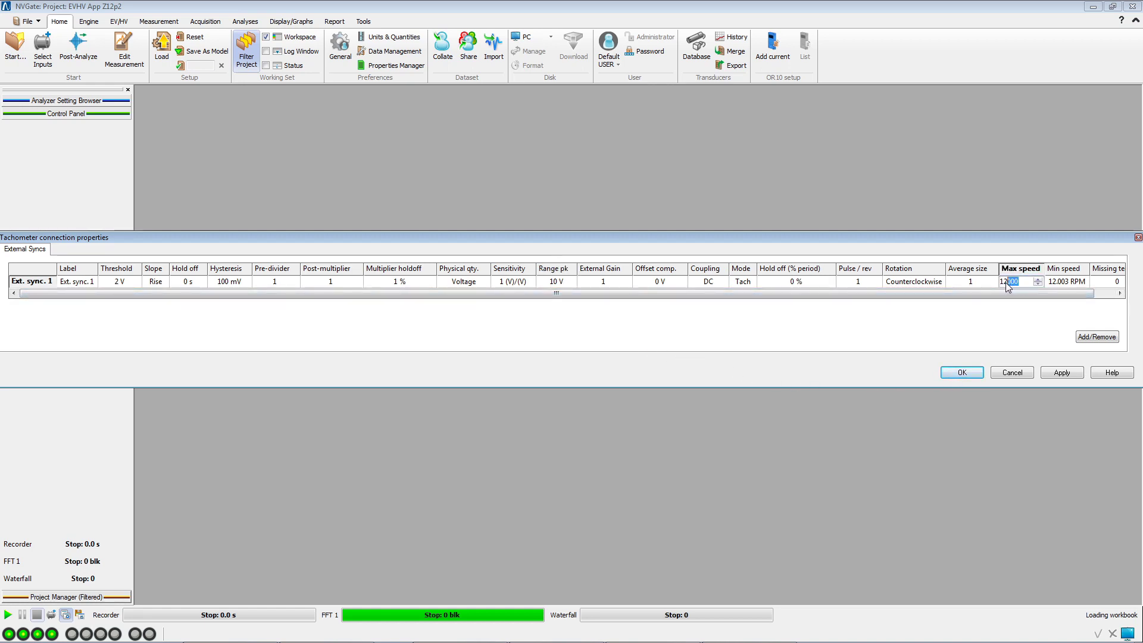
type("150000")
key("Return")
left_click(964, 373)
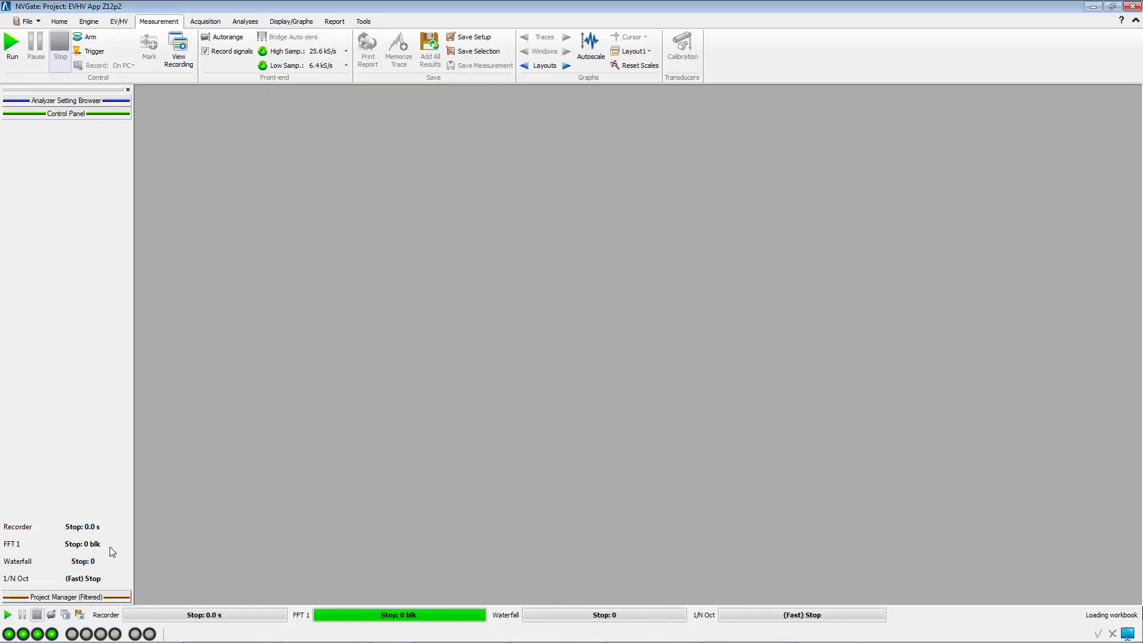
Step: Add averaged-spectrum windows for the Acceleration and Acoustic pressure inputs
left_click(79, 614)
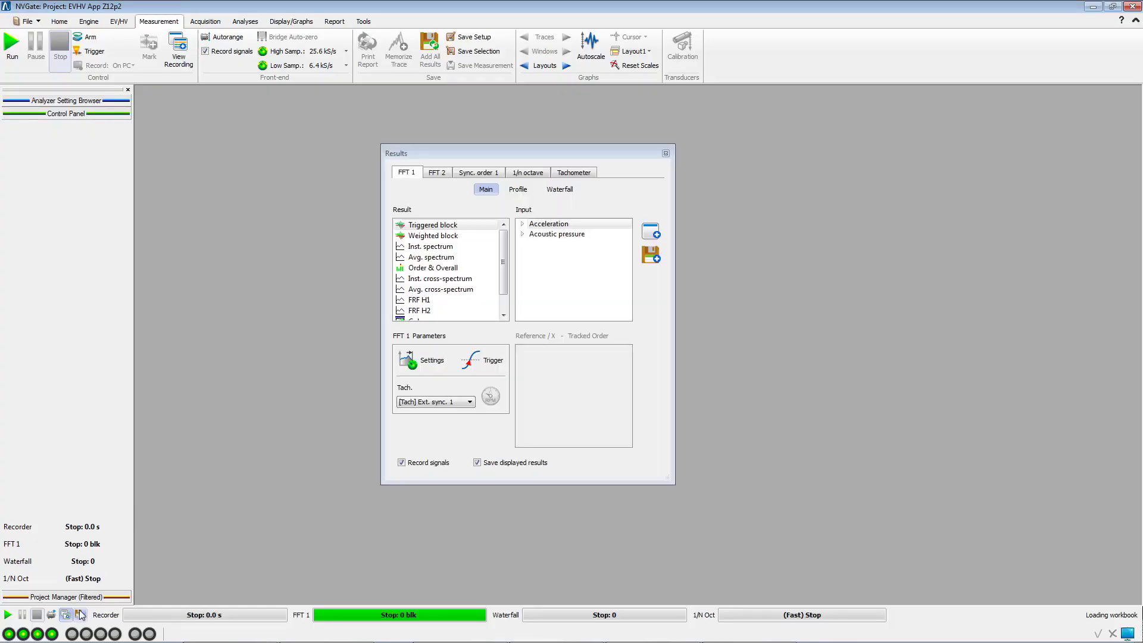
left_click(437, 259)
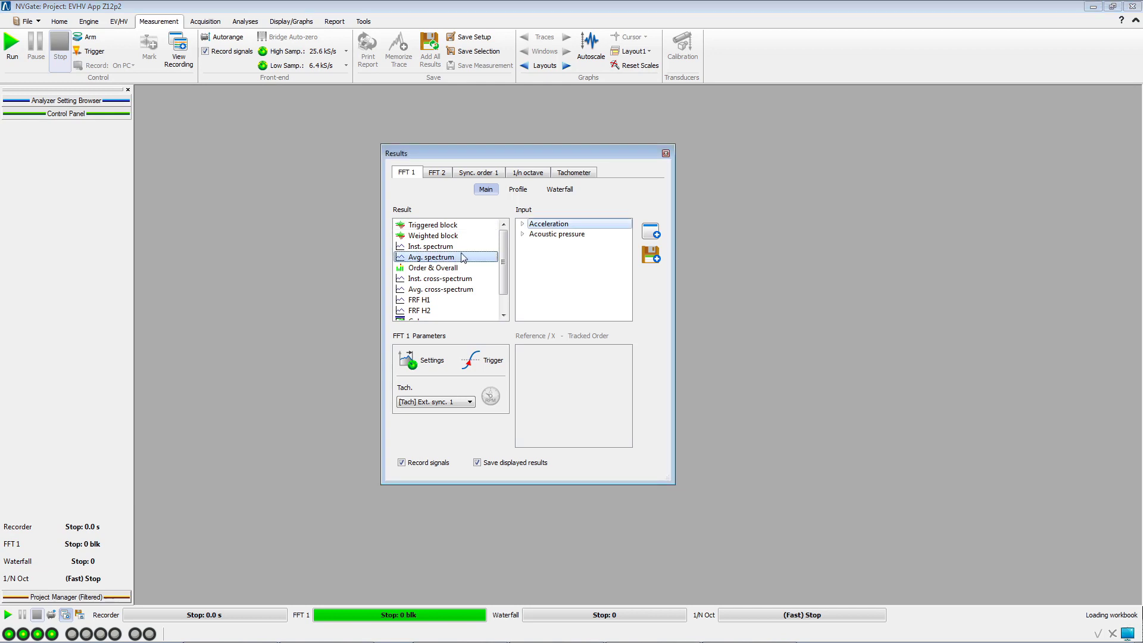
left_click(547, 224)
left_click(648, 235)
left_click(583, 234)
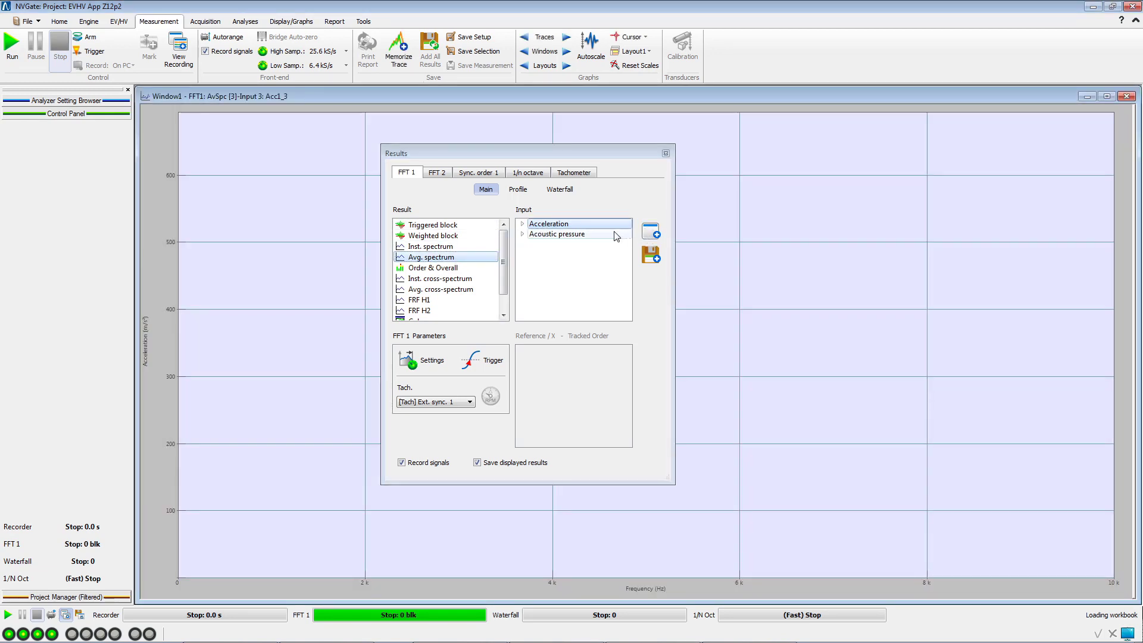
left_click(653, 233)
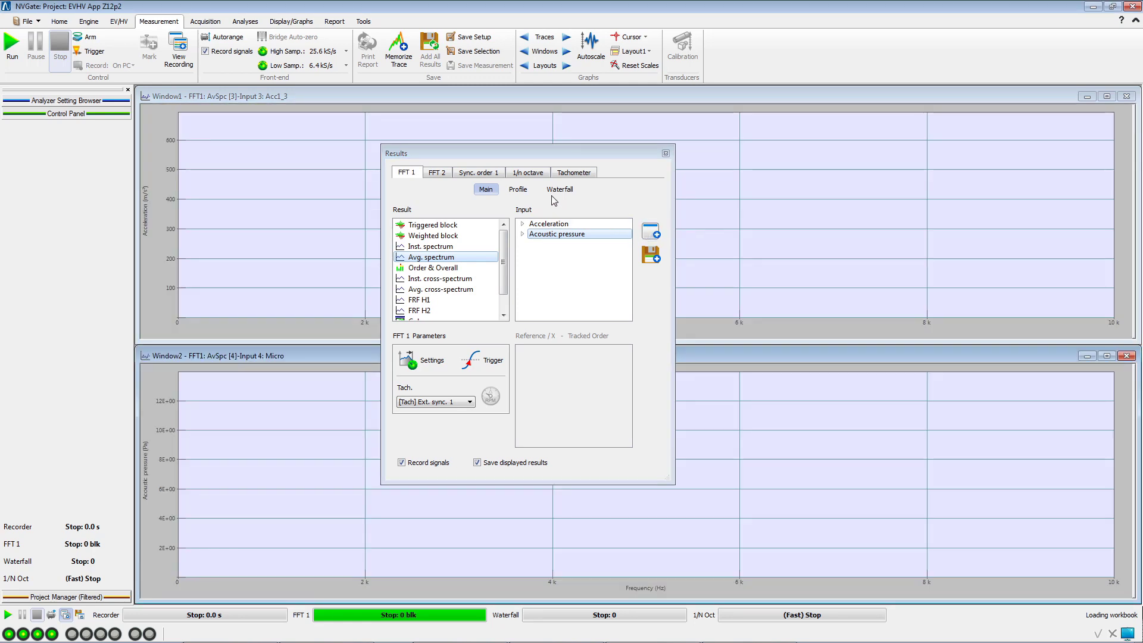
Step: Add windows for the 1/n octave Overall Weighted level and the instant tachometer RPM
left_click(527, 176)
left_click(465, 278)
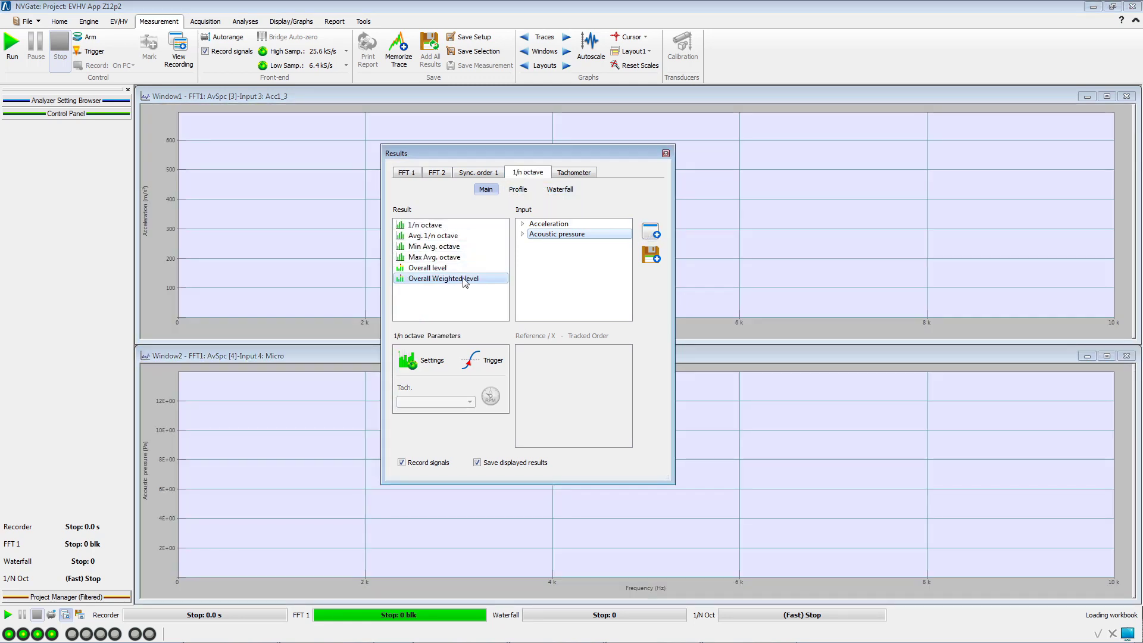
left_click(650, 231)
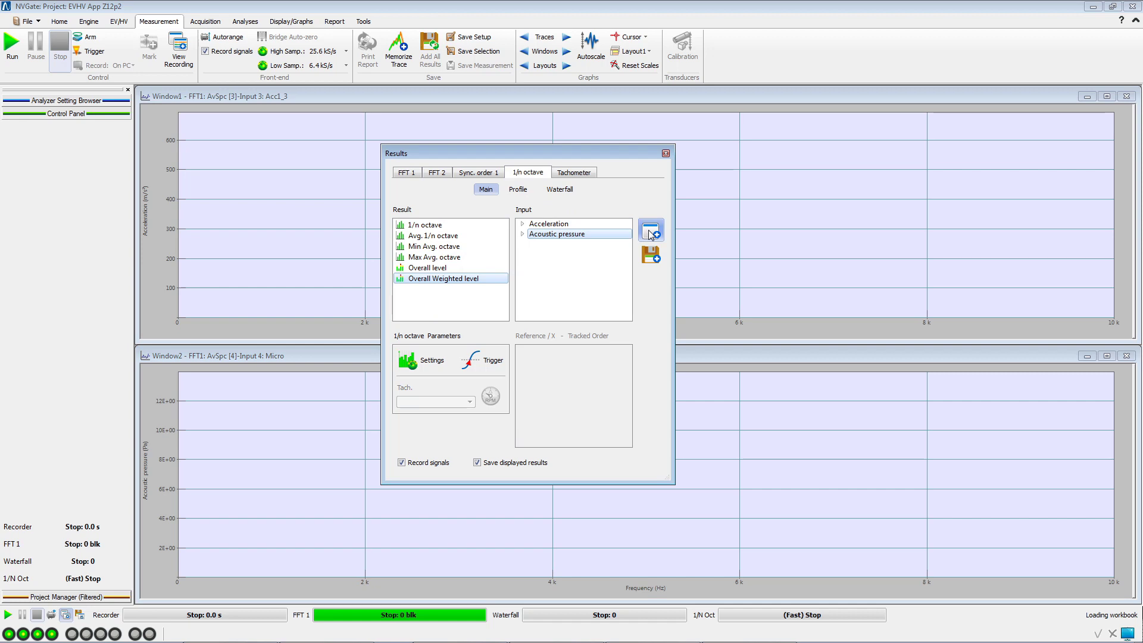
left_click(586, 177)
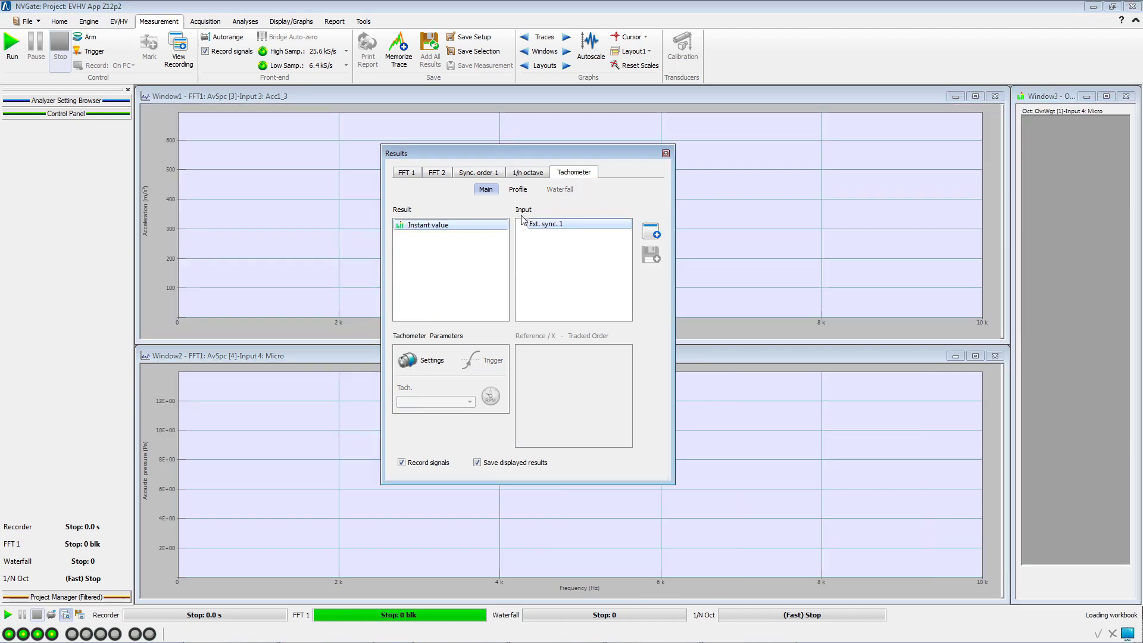
left_click(648, 232)
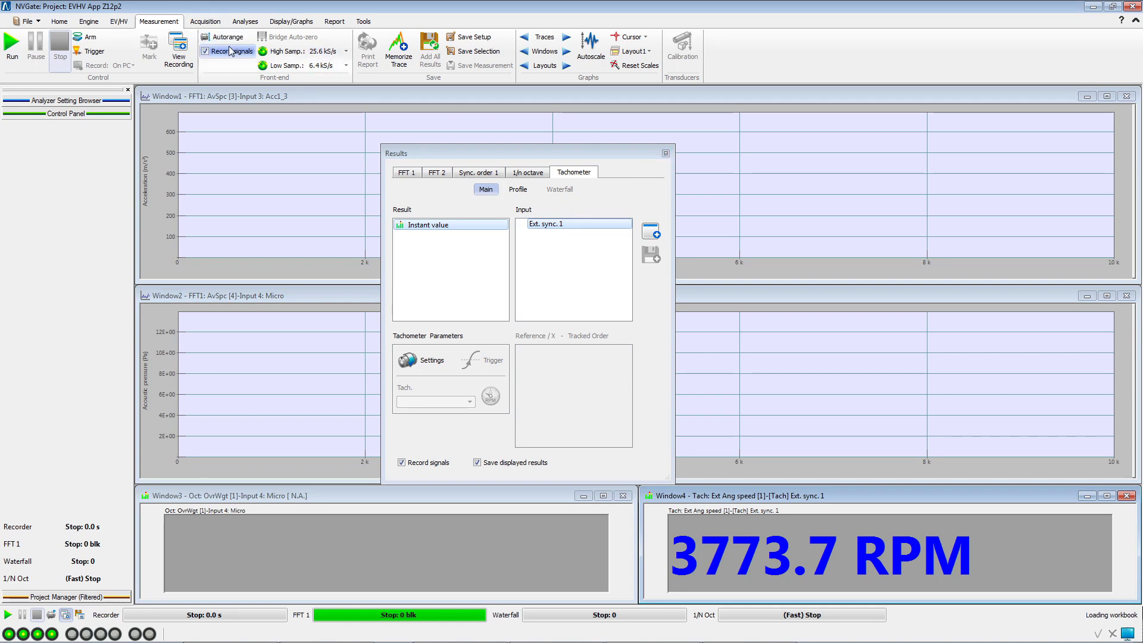
Step: Show the recording's signal monitoring and tile all graph windows automatically
left_click(178, 54)
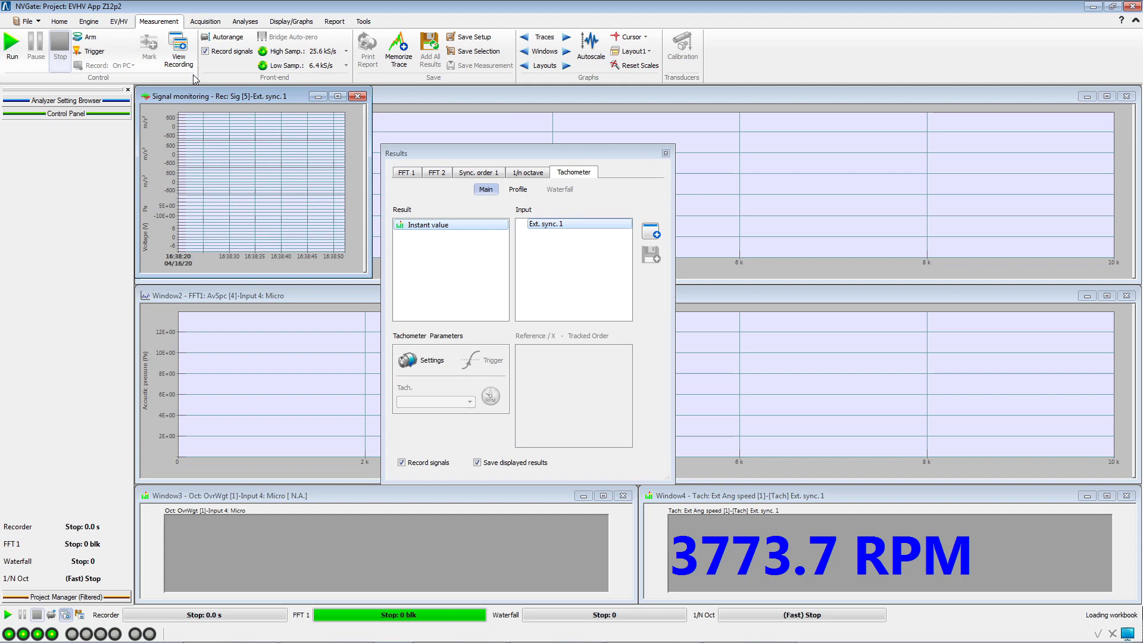
left_click(291, 21)
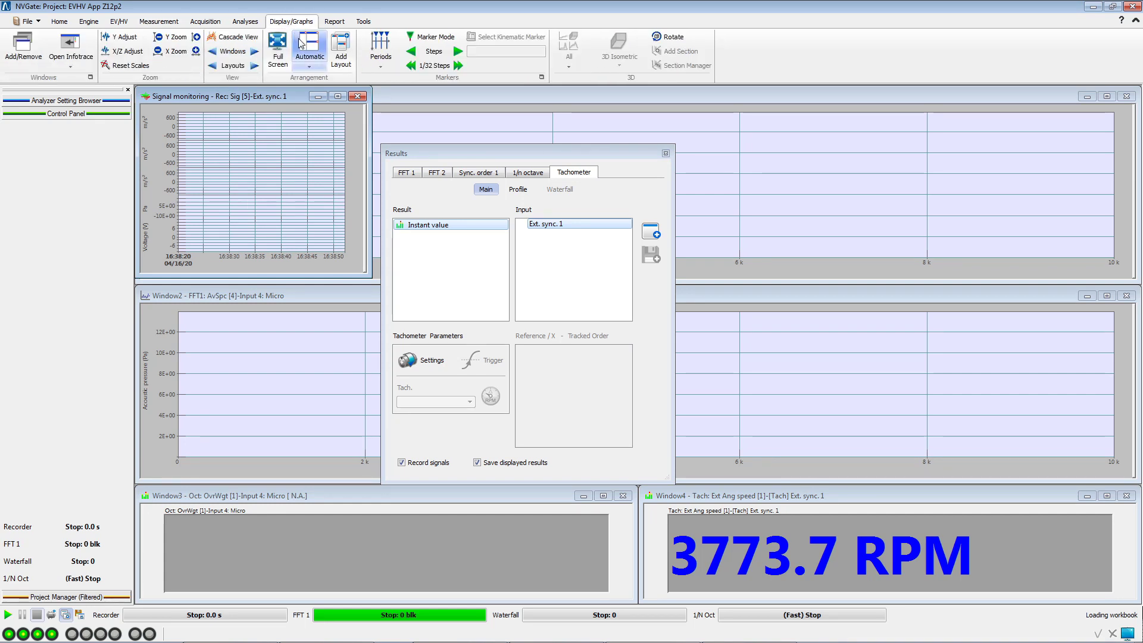
left_click(301, 43)
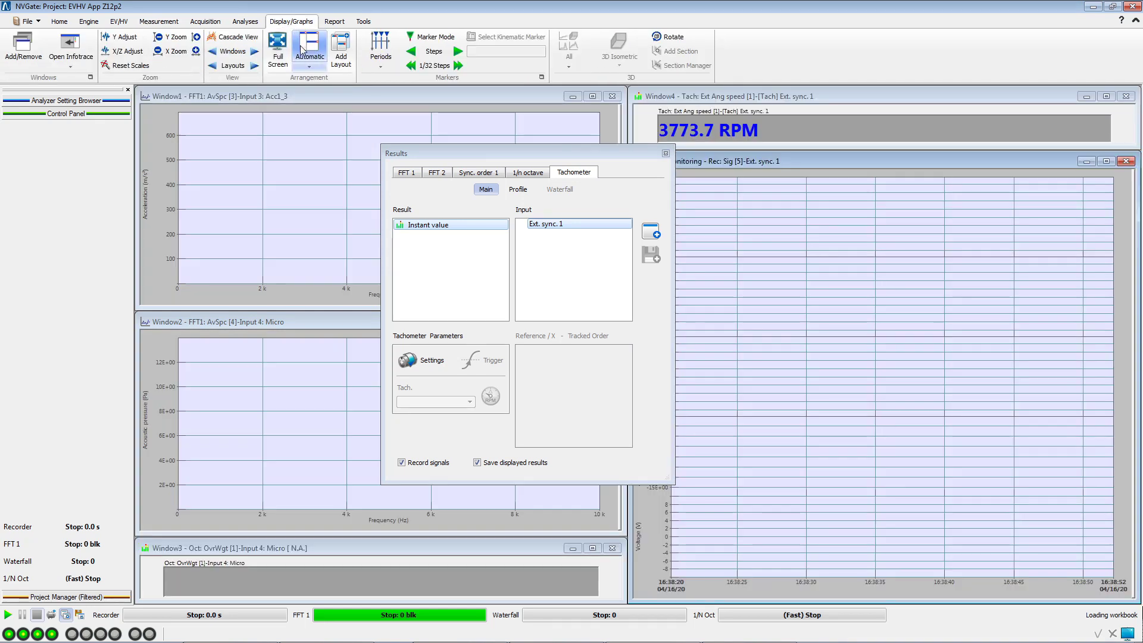
left_click(665, 153)
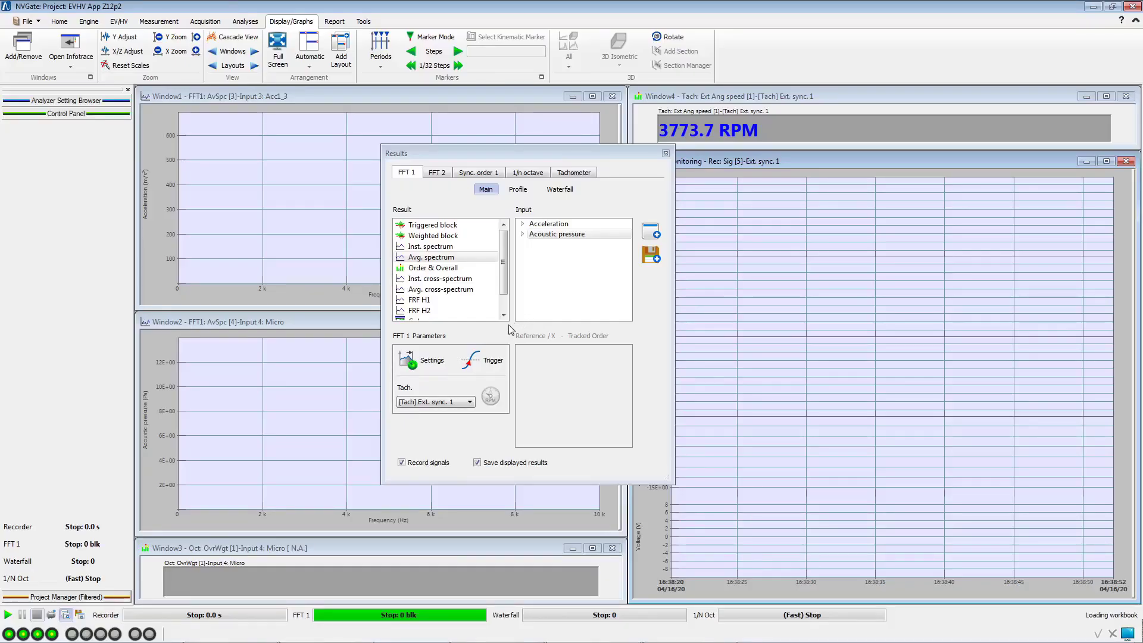
Step: Set FFT 1 to 3201 lines and 60% overlap, then review its Average and Channels tabs
left_click(471, 435)
left_click(591, 316)
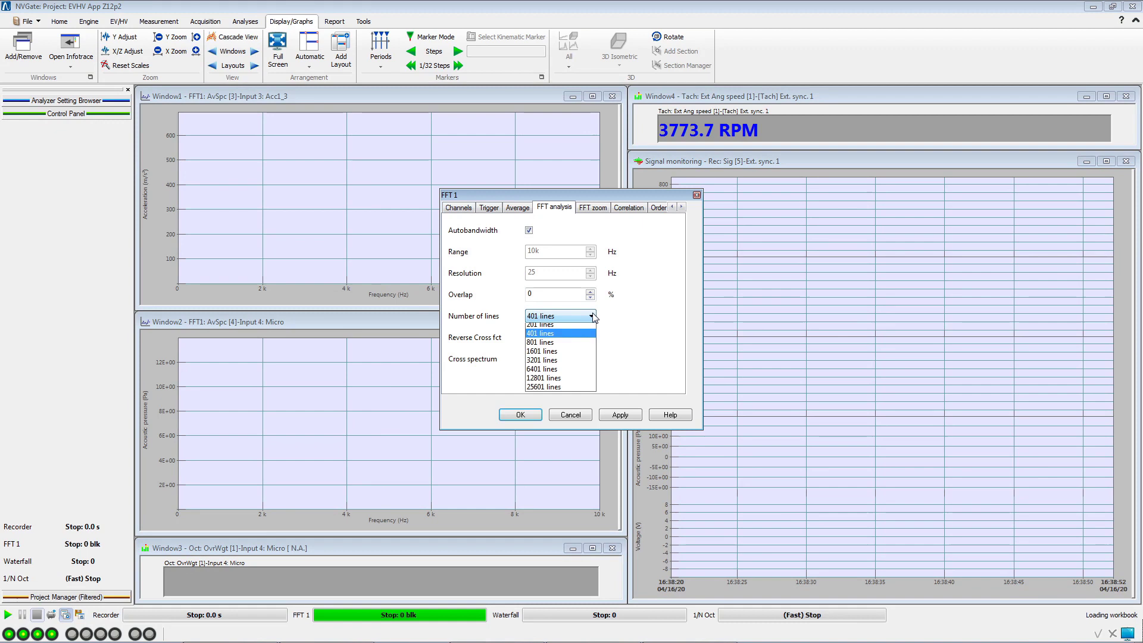
left_click(549, 373)
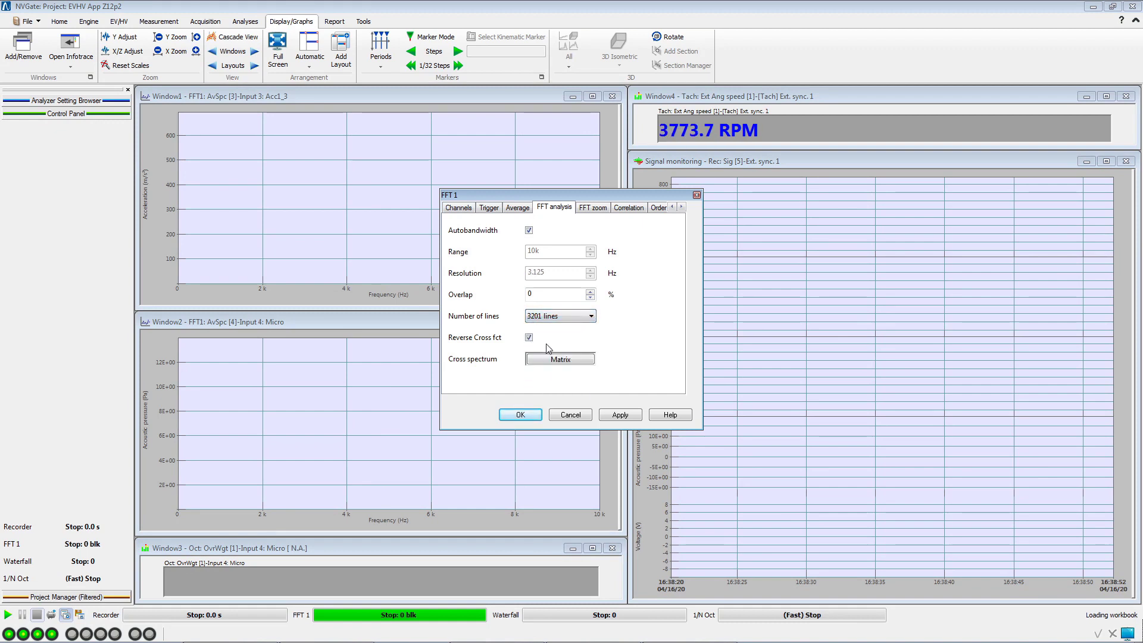
double_click(528, 294)
type("60")
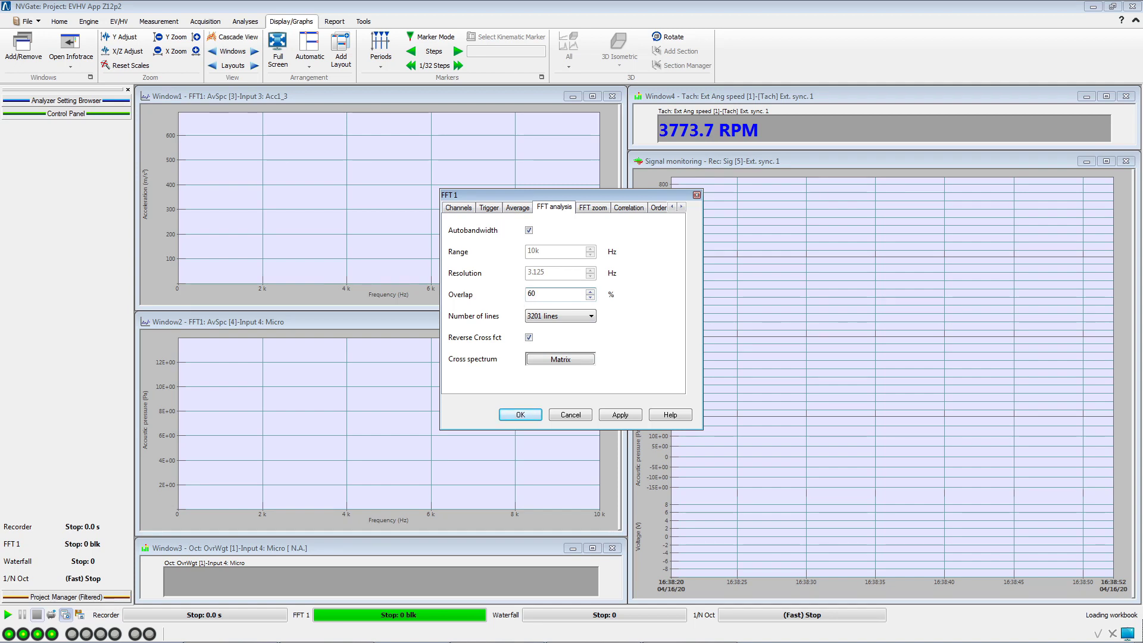
key("Home")
left_click(509, 210)
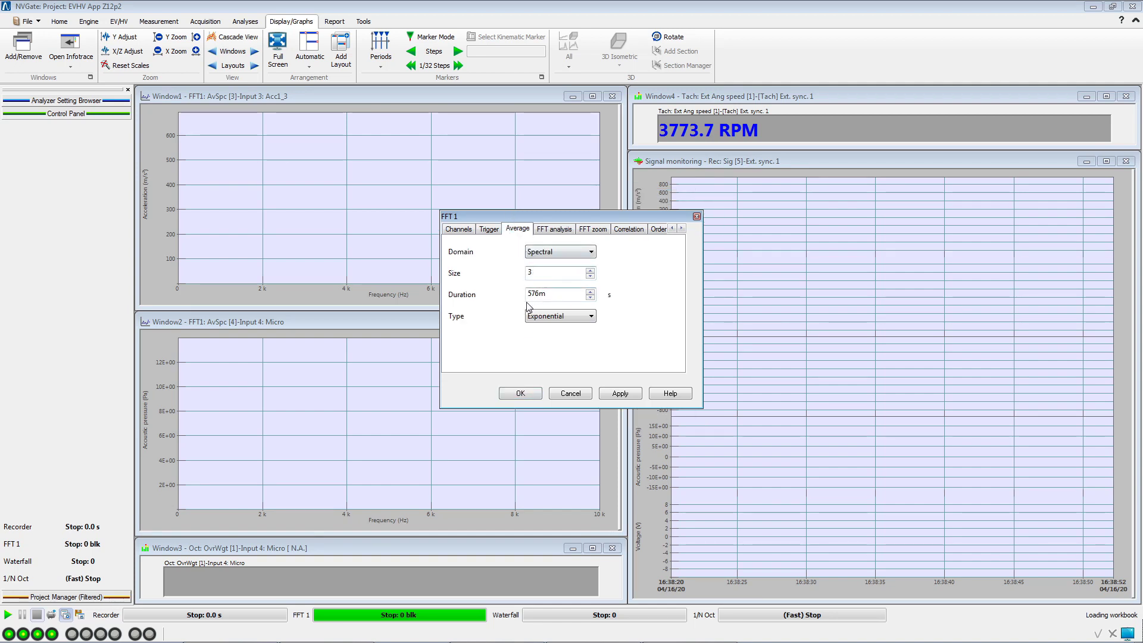
left_click(469, 230)
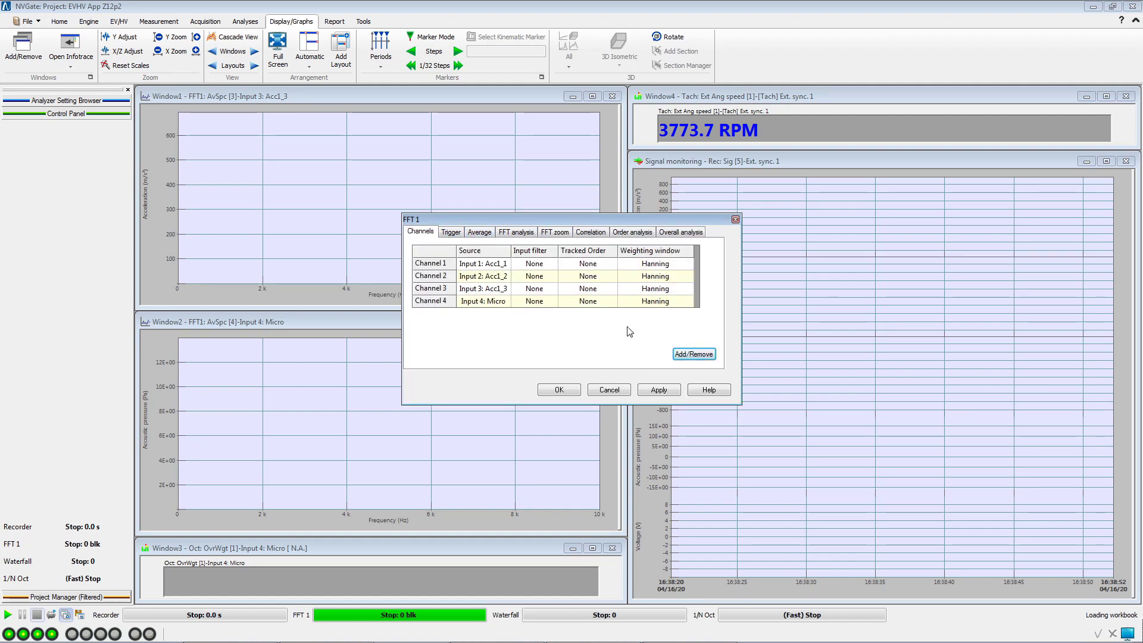
Step: Apply the FFT 1 changes, then set the 1/n octave overall weighting to A-weighting
left_click(562, 390)
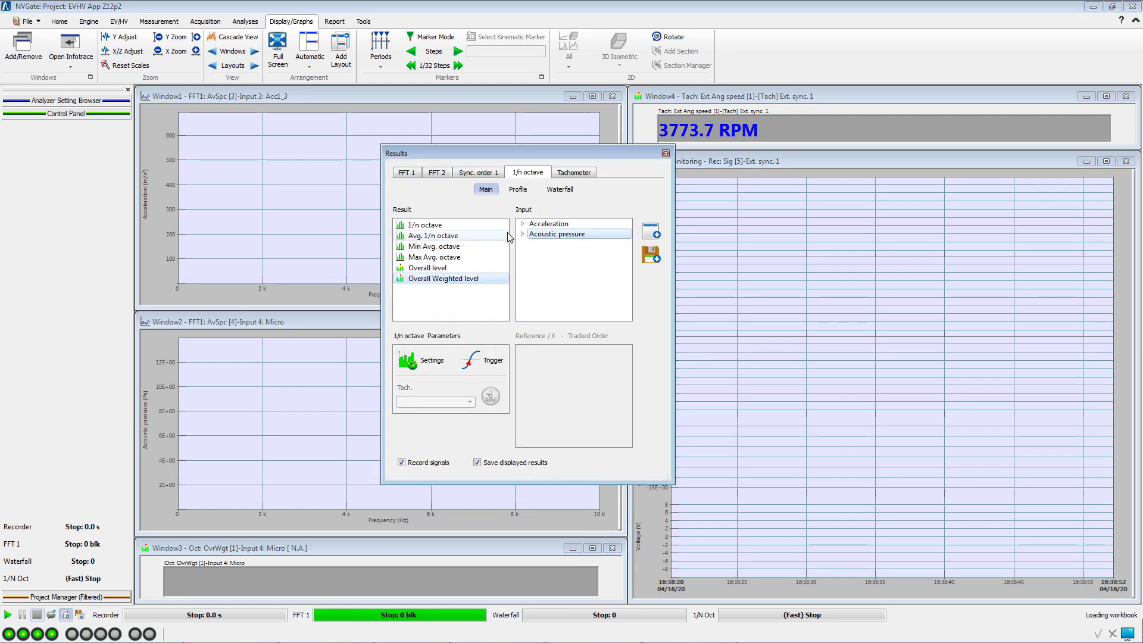
left_click(434, 360)
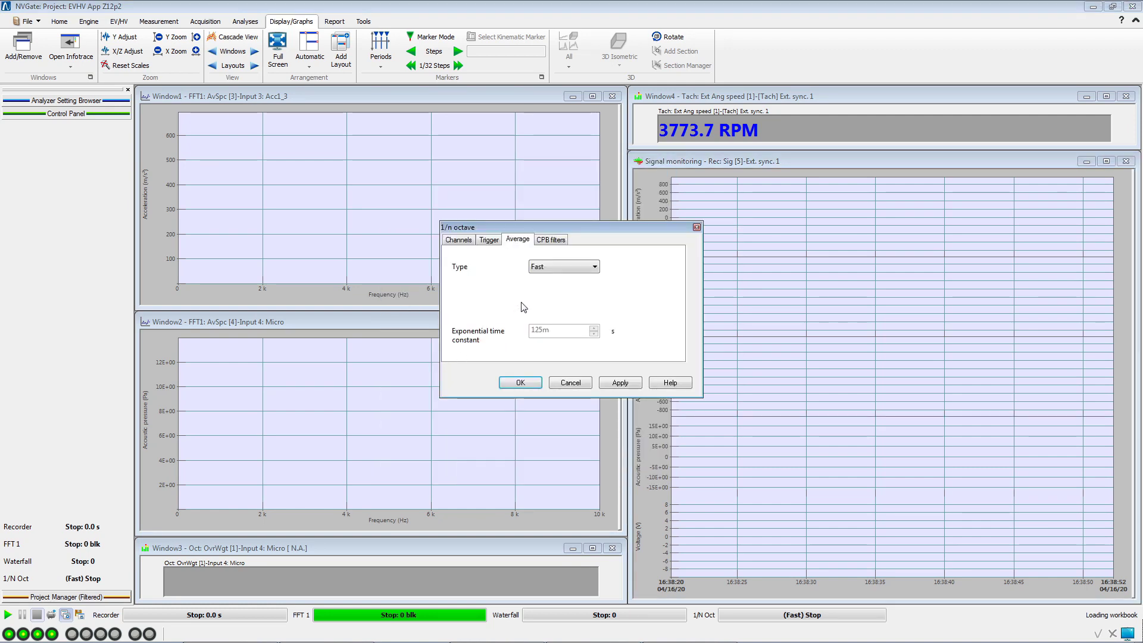
left_click(541, 240)
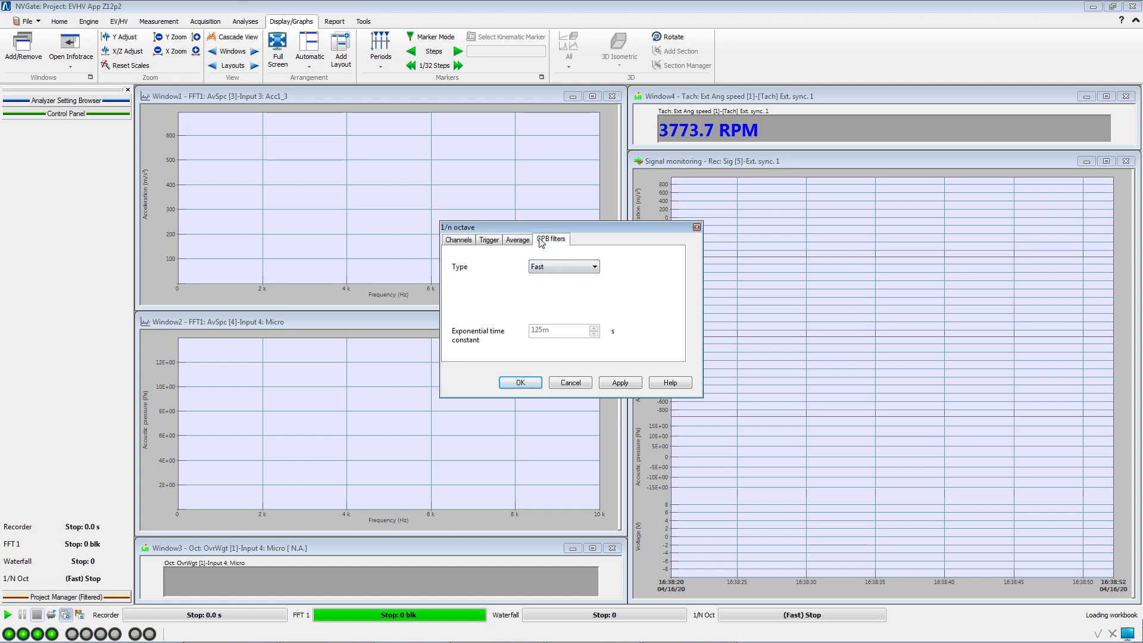
left_click(544, 327)
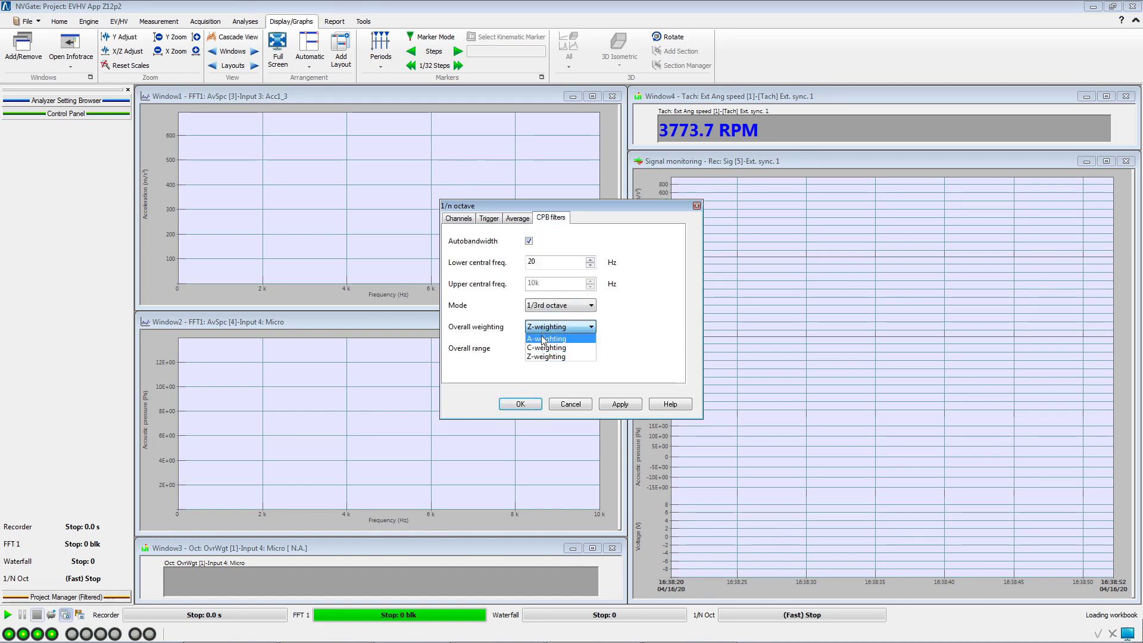
left_click(543, 338)
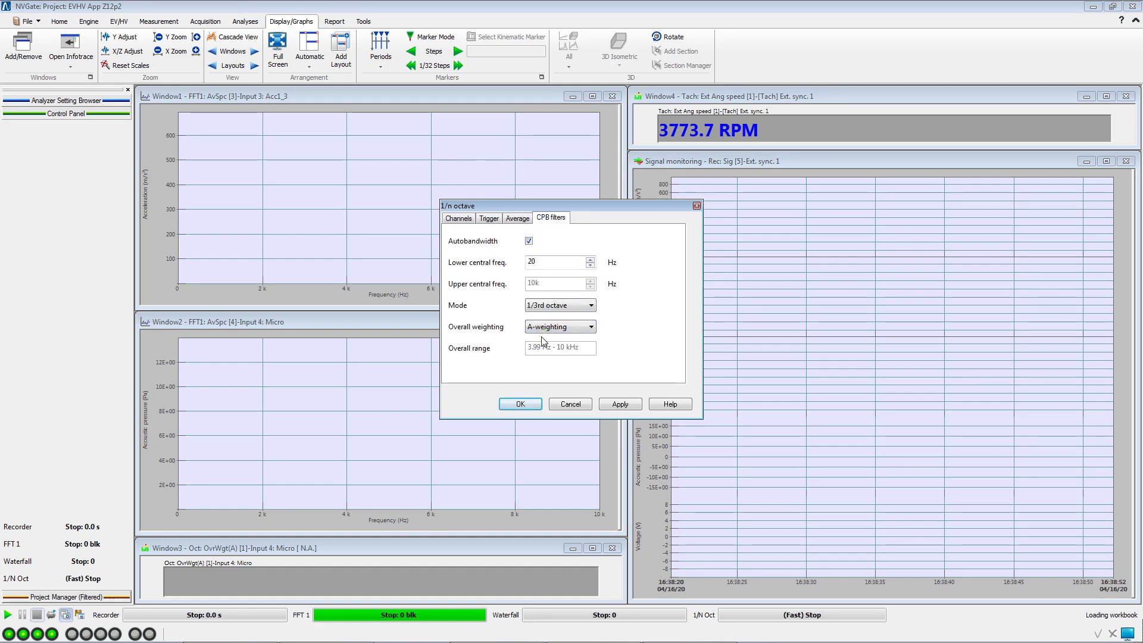
left_click(527, 402)
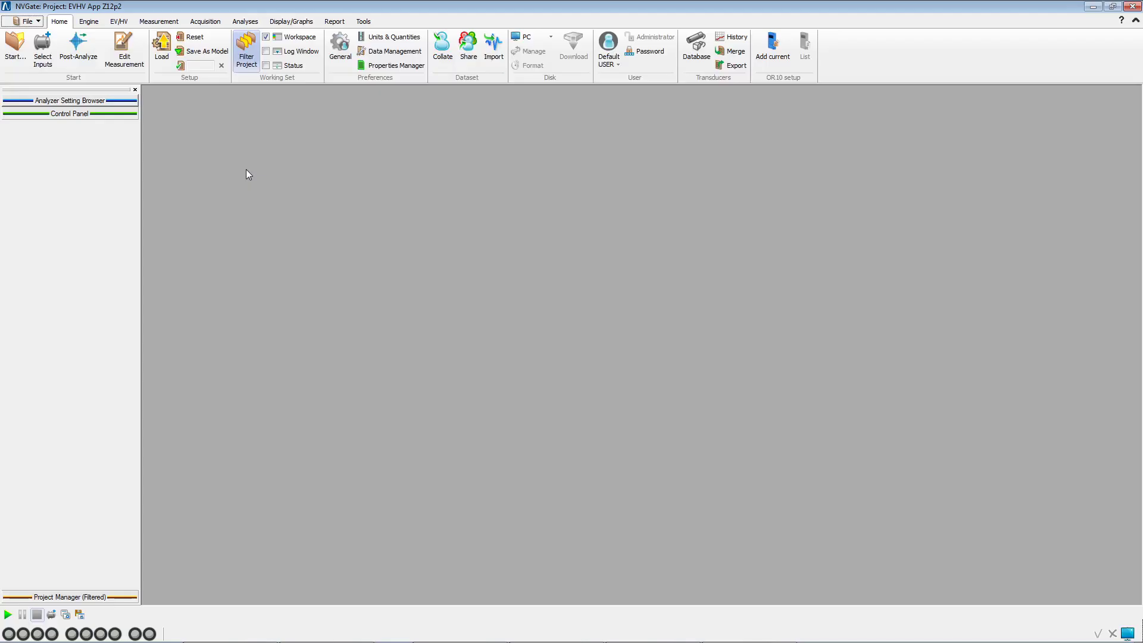
Step: Load the z12p2_partial2 recording for post-analysis and confirm switching to post-analysis mode
left_click(81, 56)
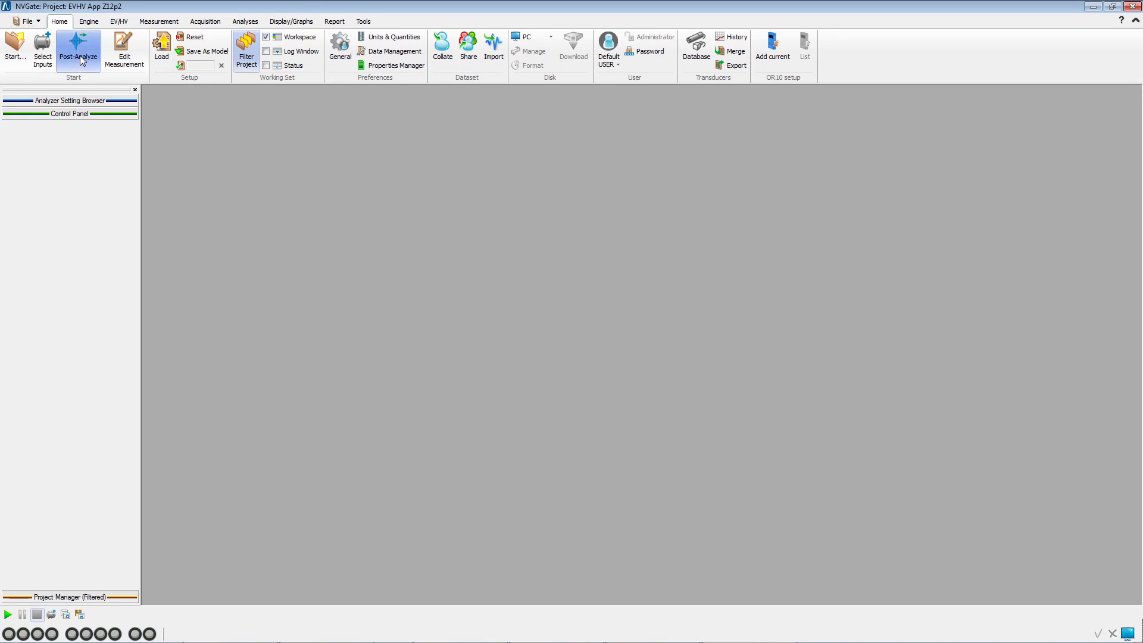
left_click(396, 238)
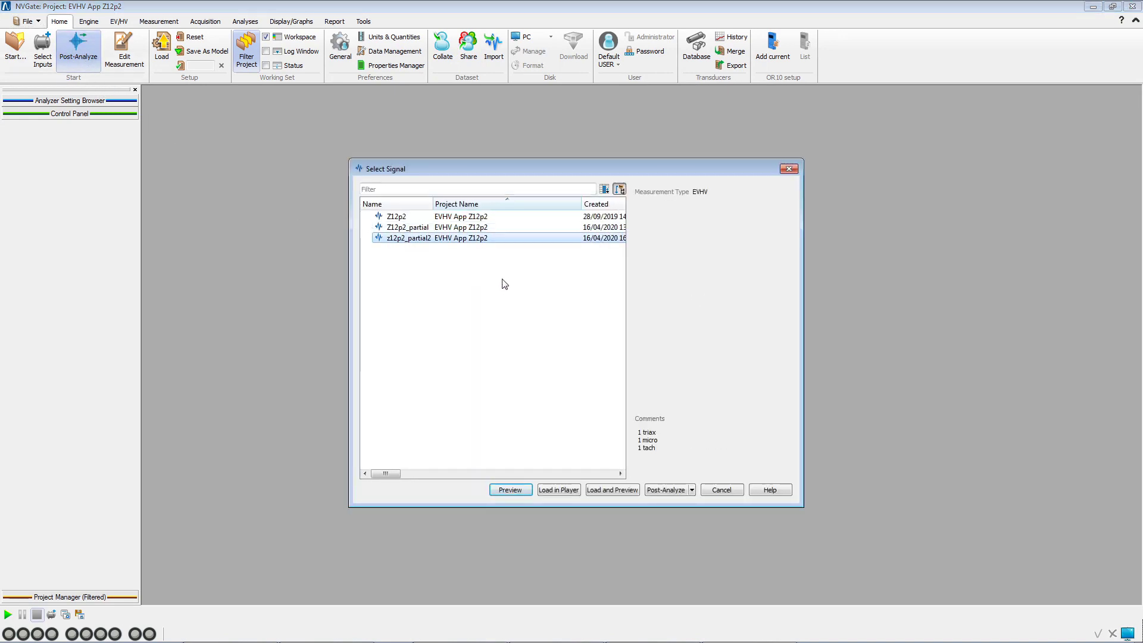
left_click(664, 489)
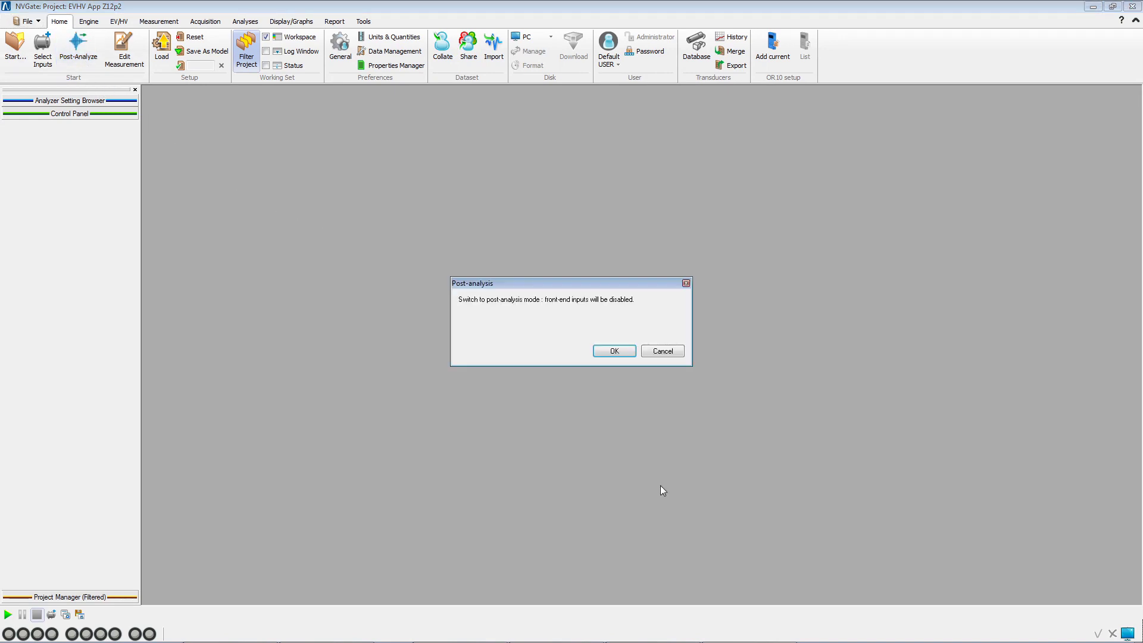
left_click(611, 351)
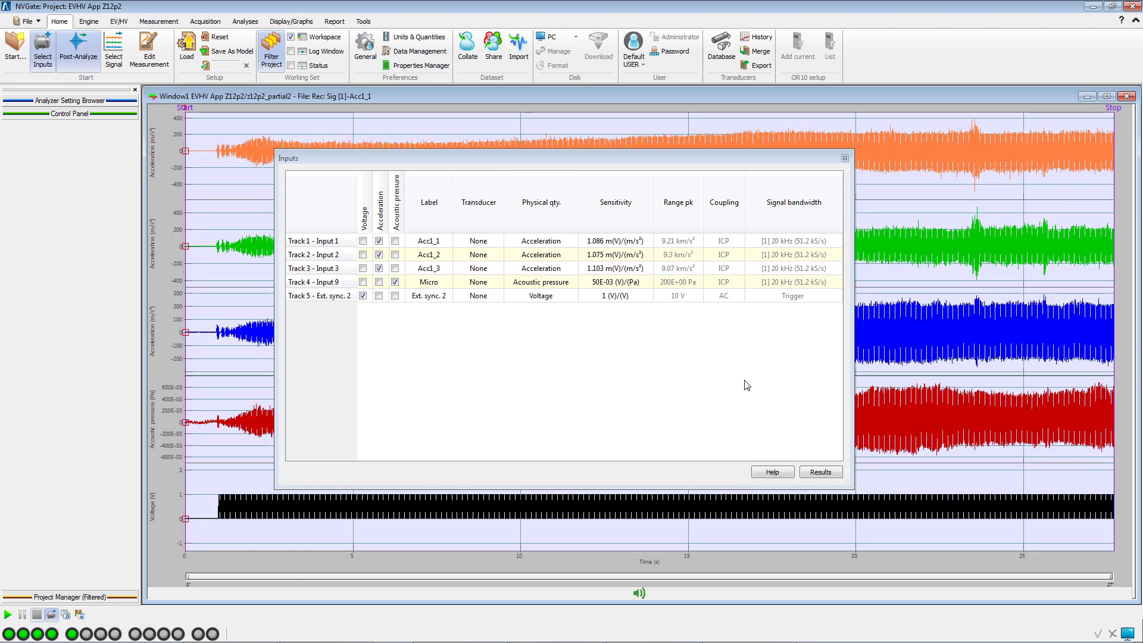
Step: Connect FFT 1 to the Ext. sync. 2 tachometer and add an Acc1_3 overall-level waterfall
left_click(817, 472)
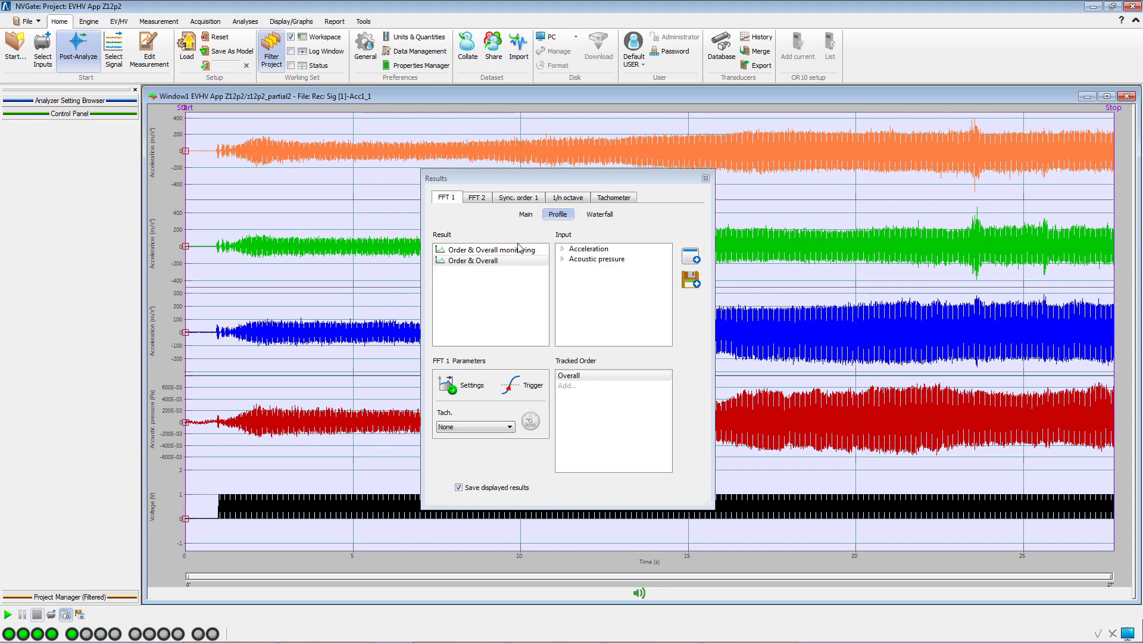
left_click(510, 262)
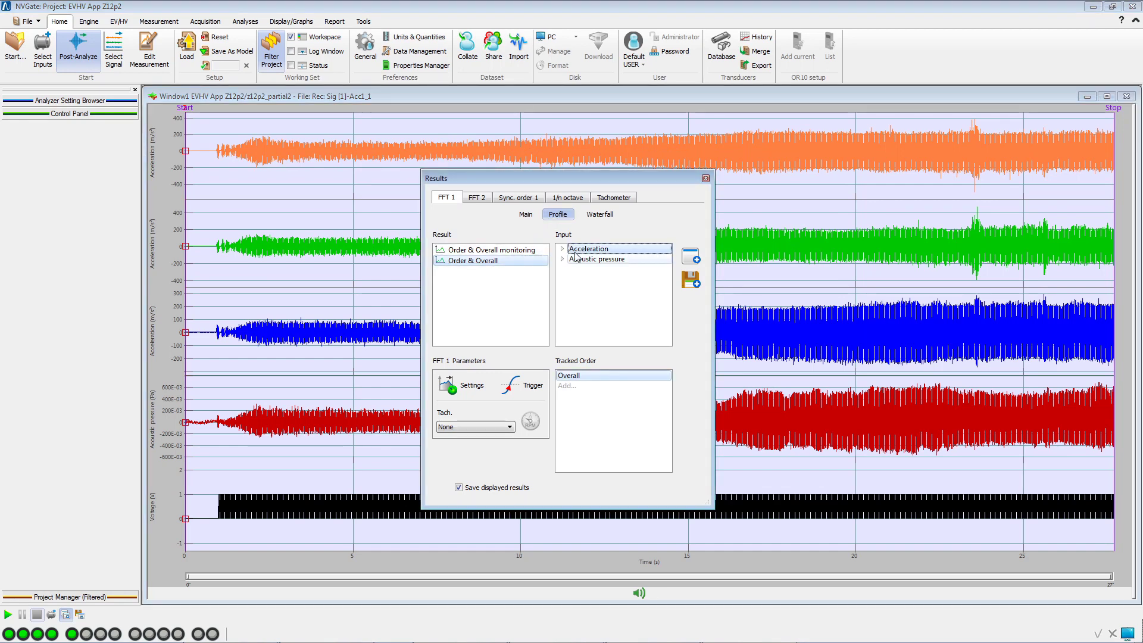
left_click(510, 427)
left_click(504, 447)
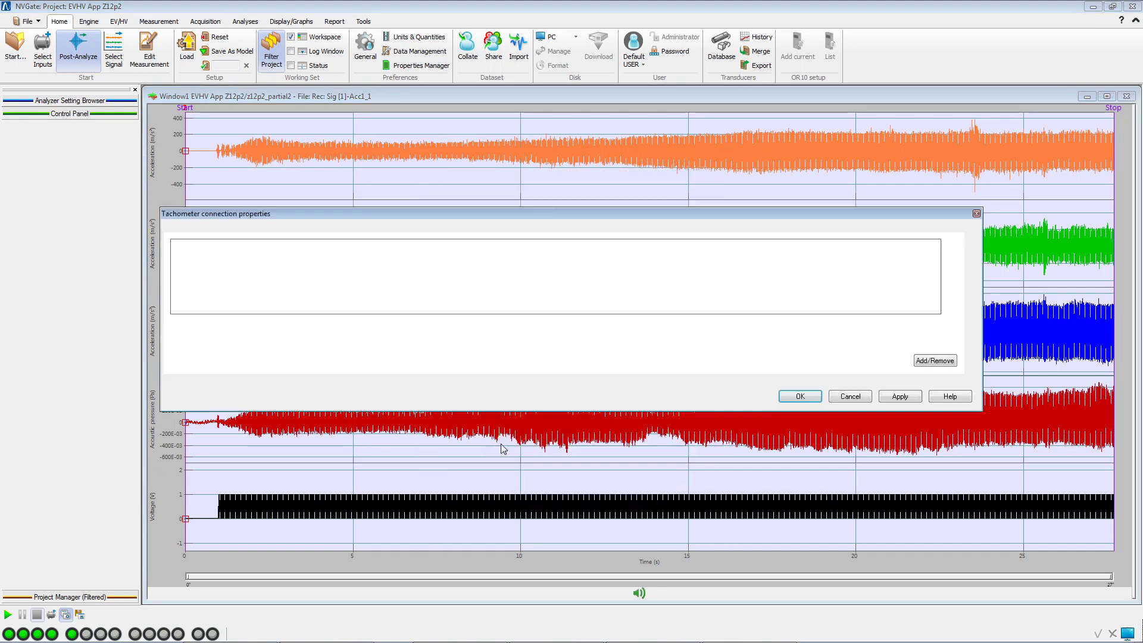
left_click(213, 227)
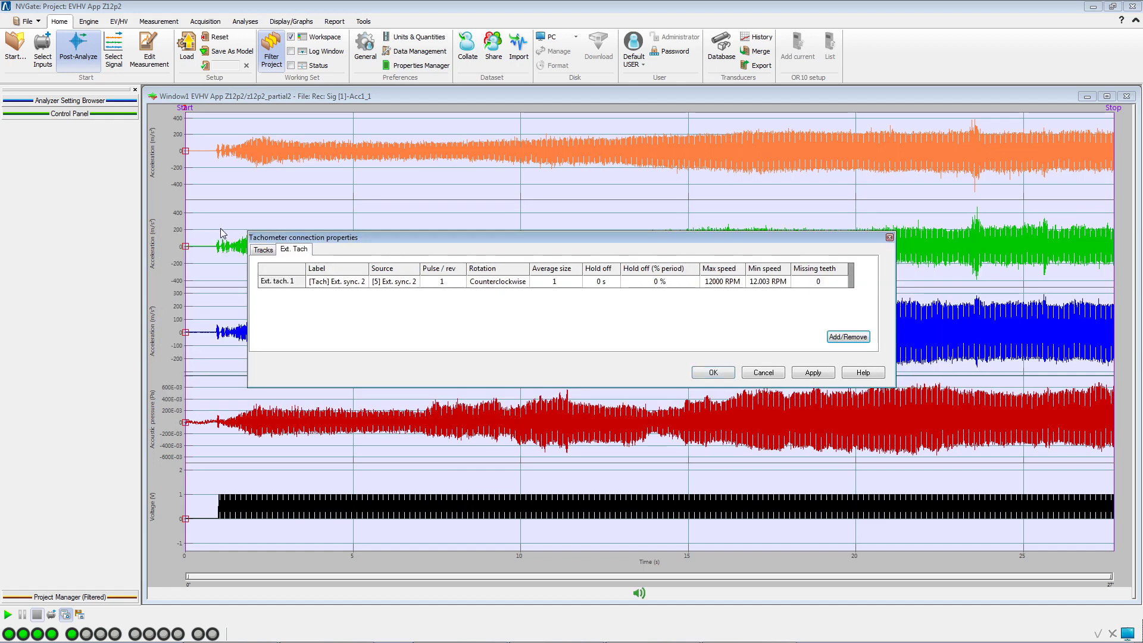
left_click(712, 372)
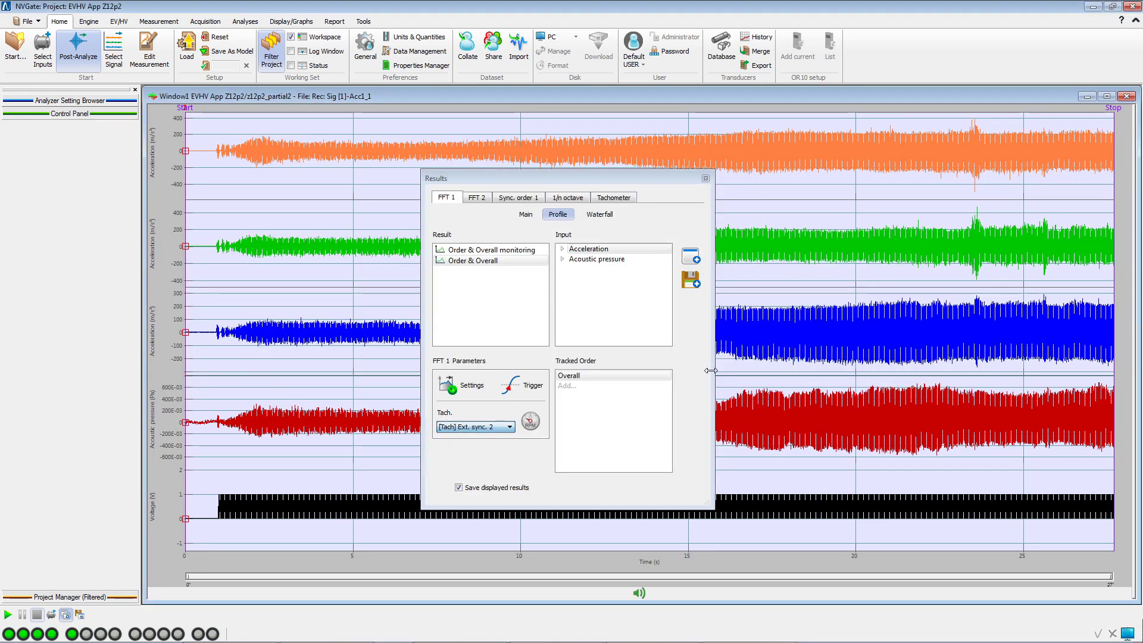
left_click(605, 250)
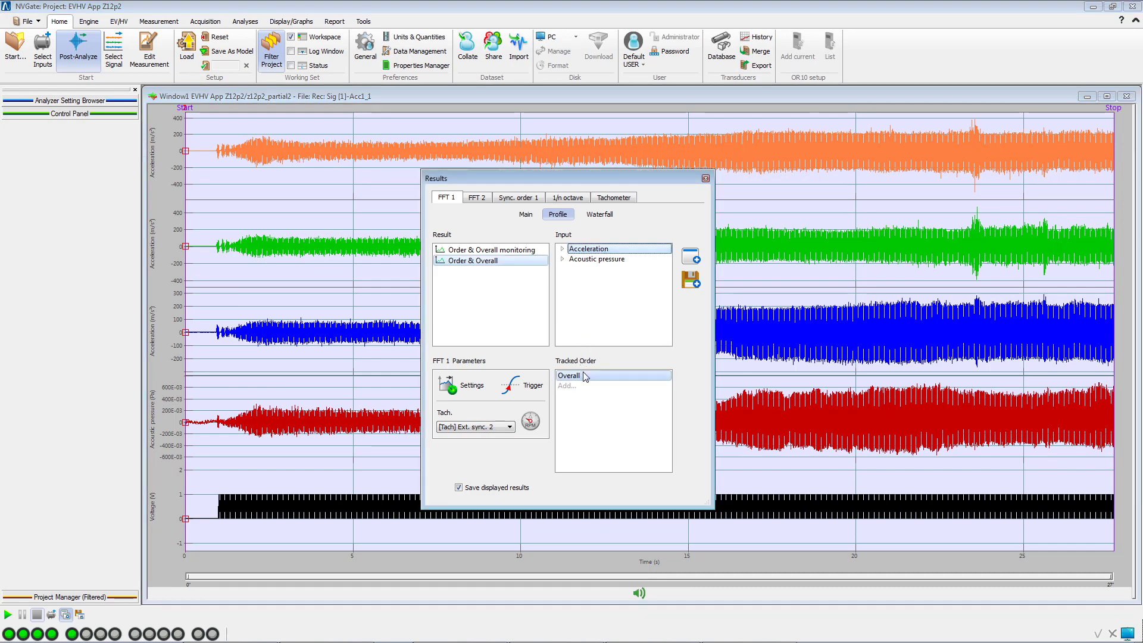
left_click(690, 261)
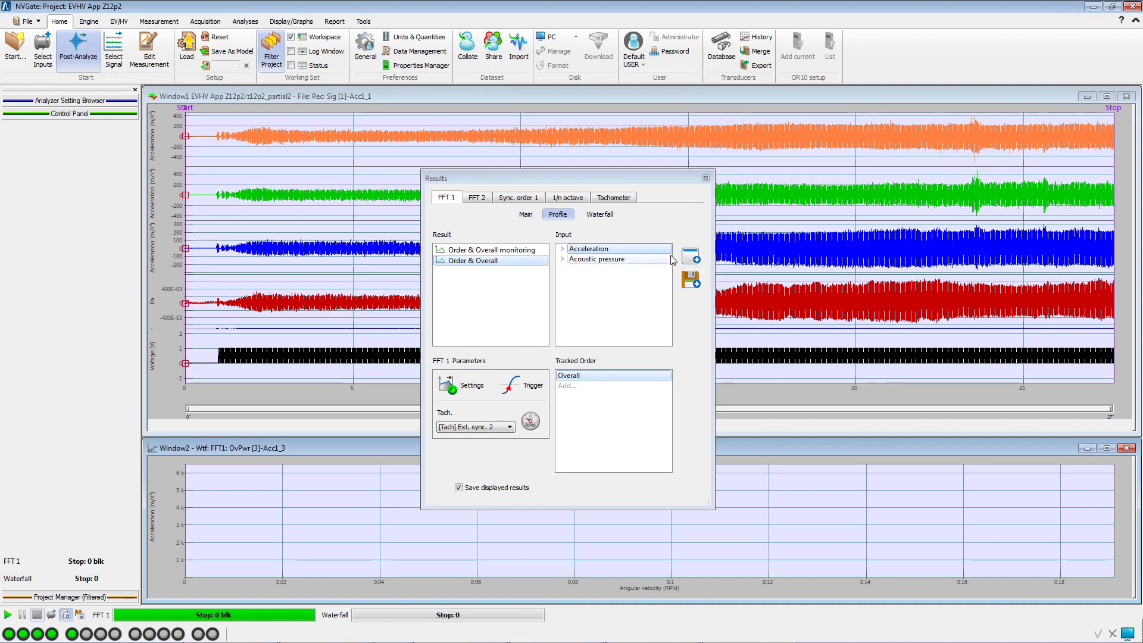
Step: Add an average-spectrum waterfall of the Acc1_3 acceleration channel
left_click(589, 215)
left_click(517, 280)
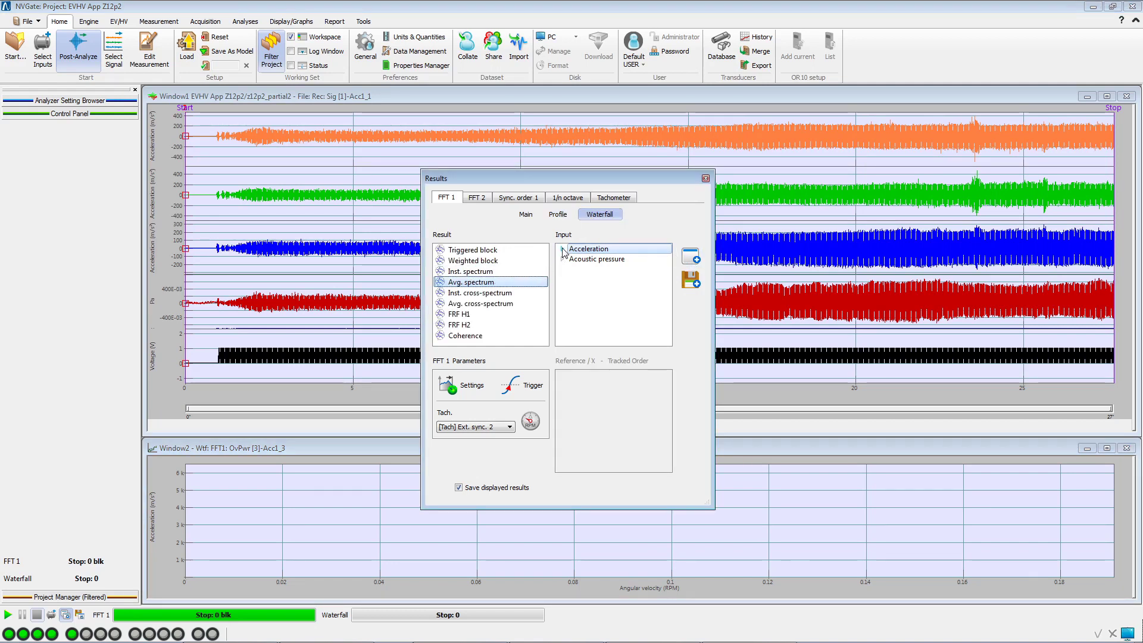
left_click(562, 248)
left_click(593, 280)
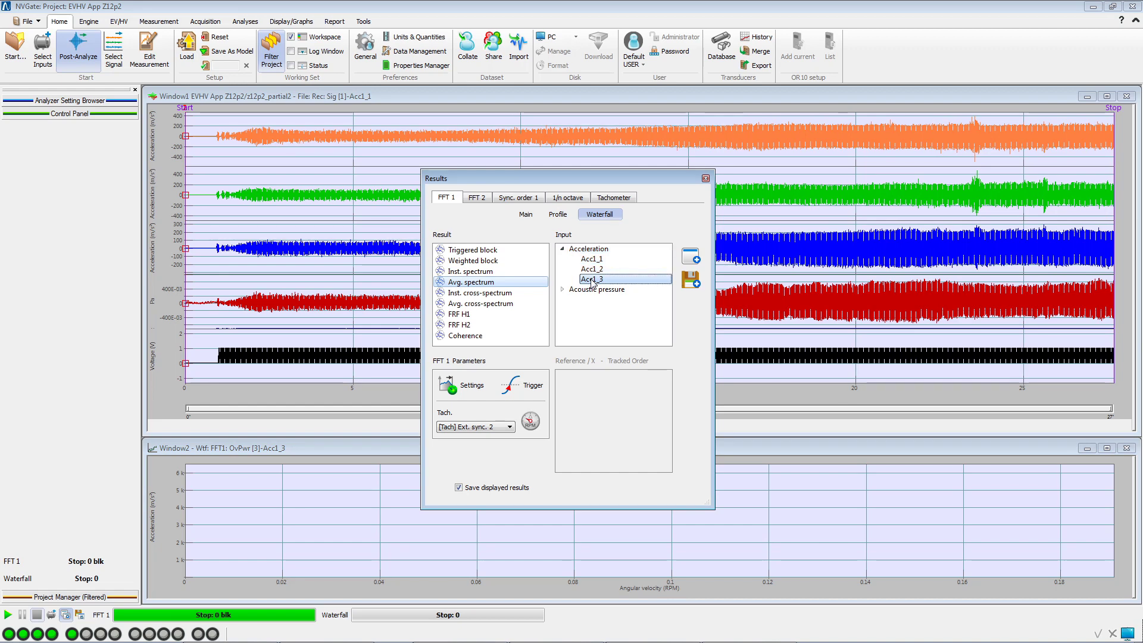
left_click(688, 260)
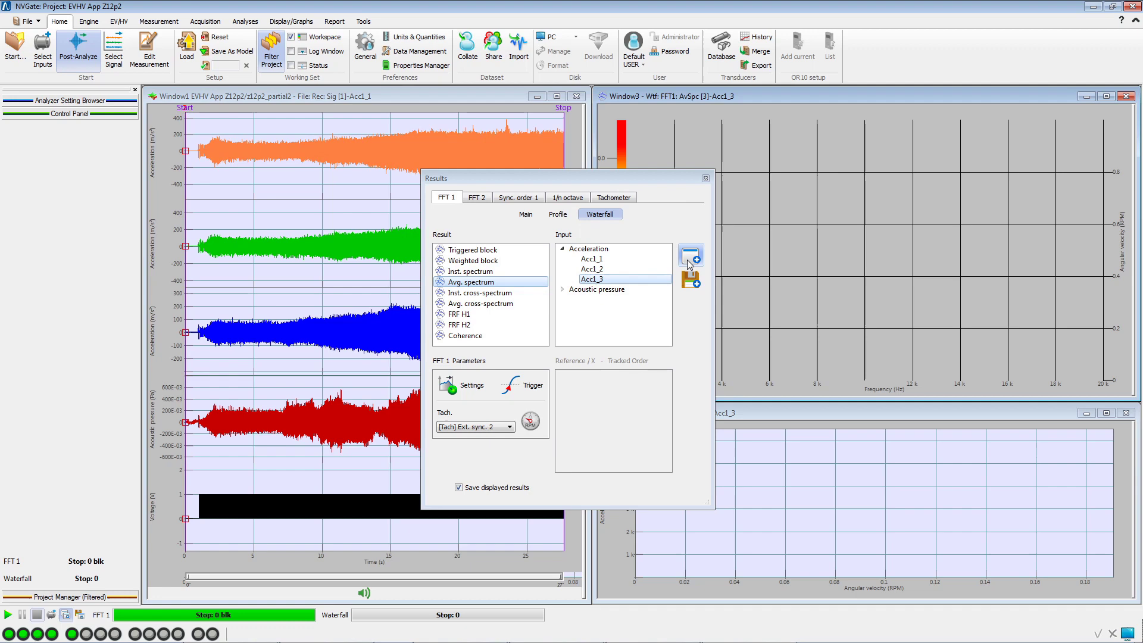
Step: Add the Ext. sync. 2 tachometer profile in its own graph window
left_click(624, 199)
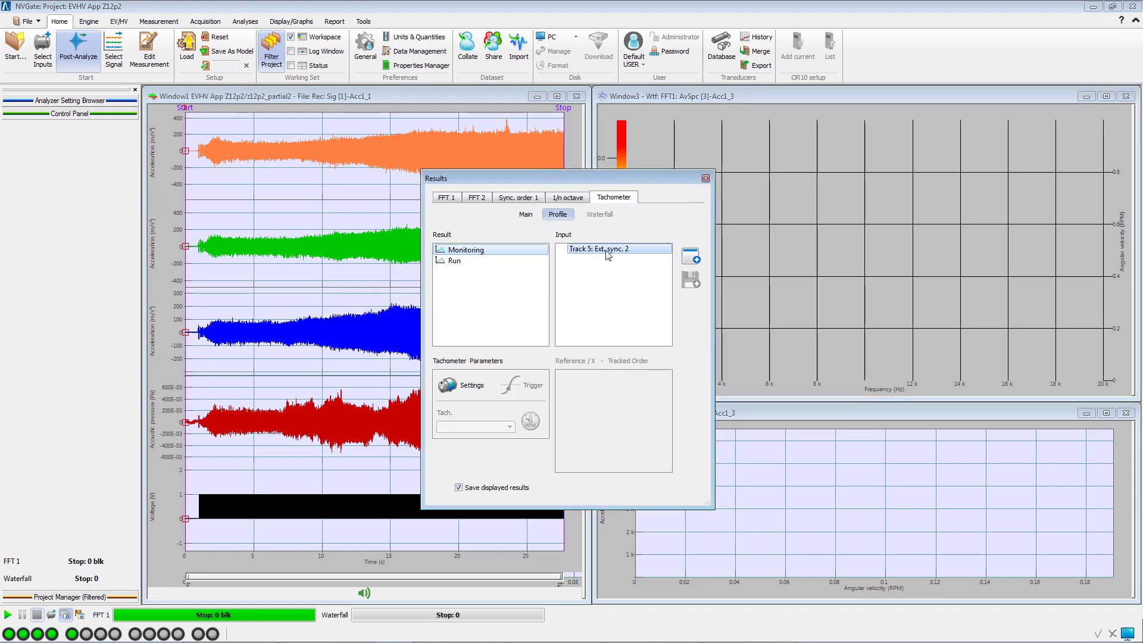
left_click(689, 258)
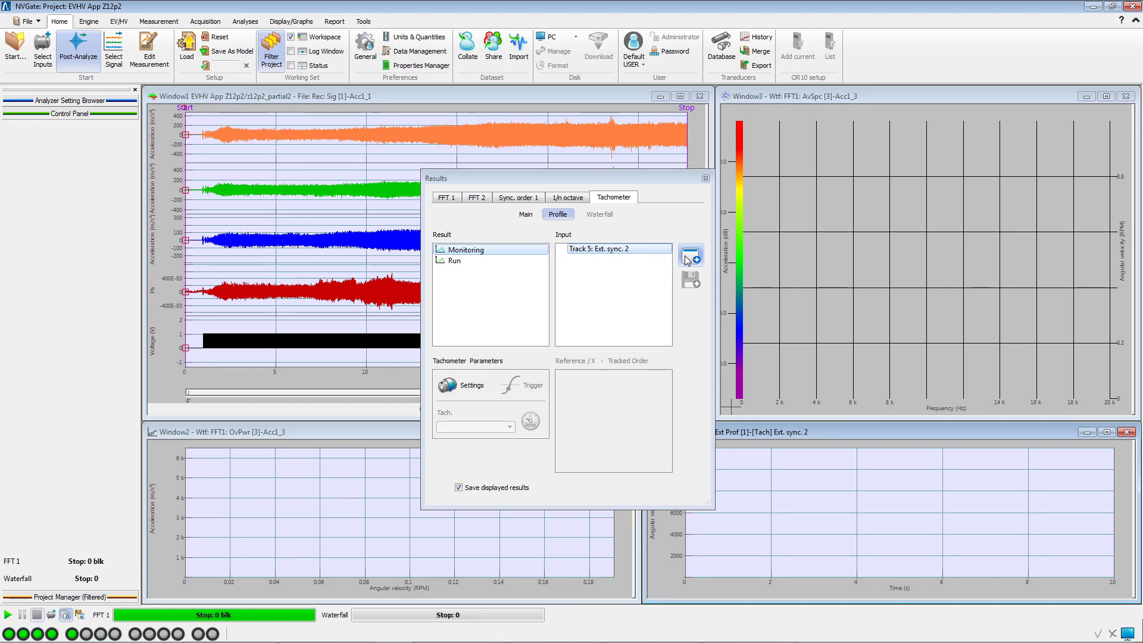
left_click(245, 21)
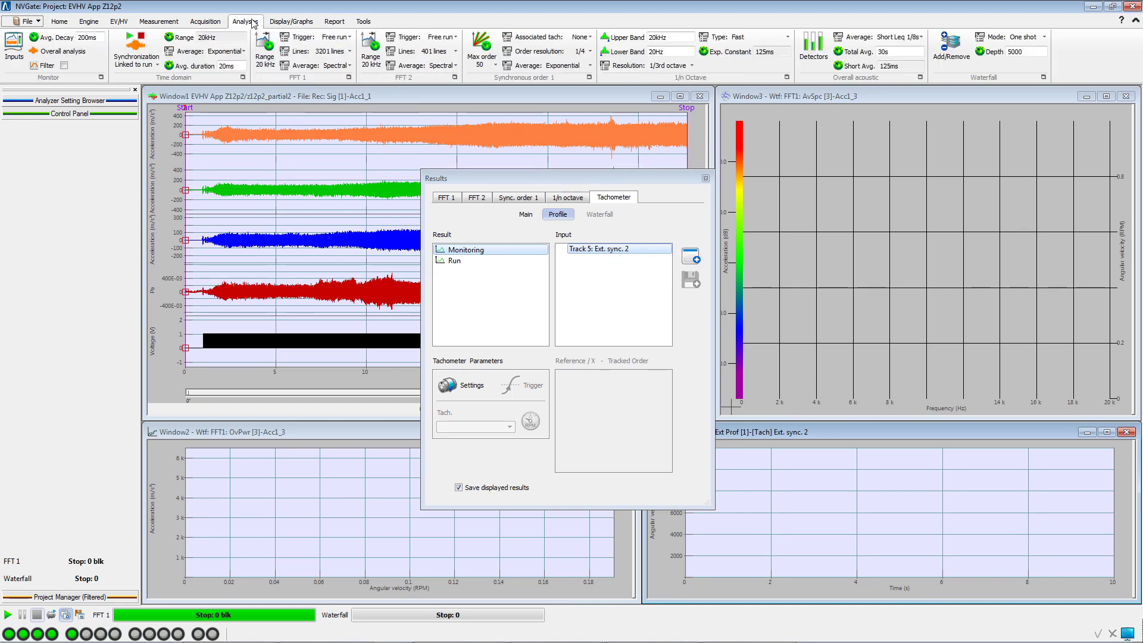
Step: Set the tachometer profile length to 200 s (98 ms resolution) and close Results setup
double_click(1019, 52)
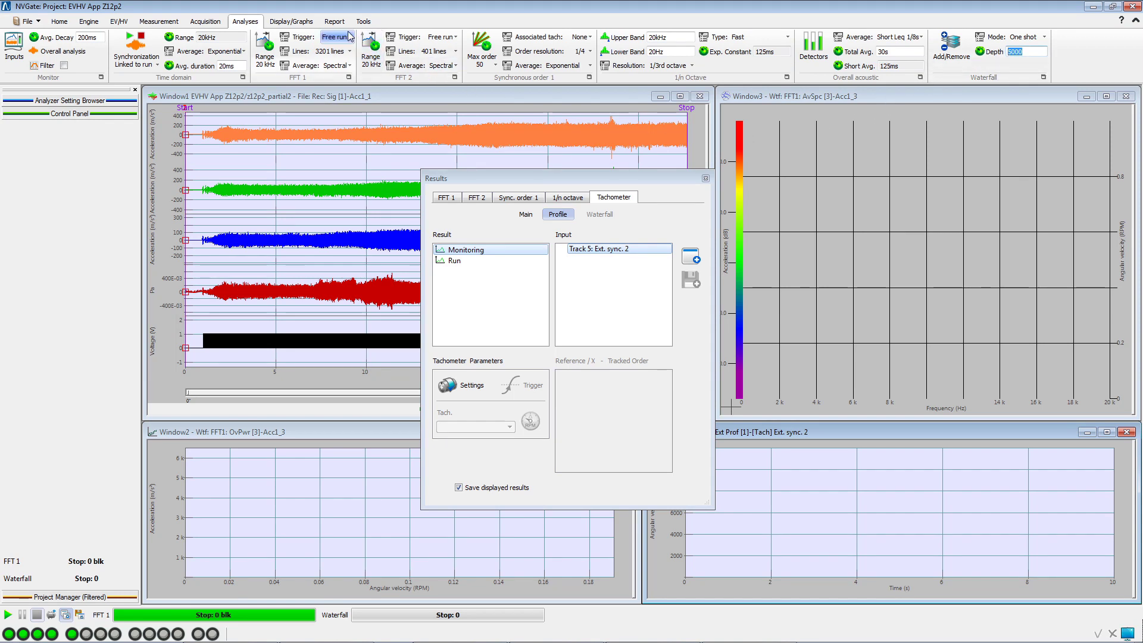
left_click(312, 24)
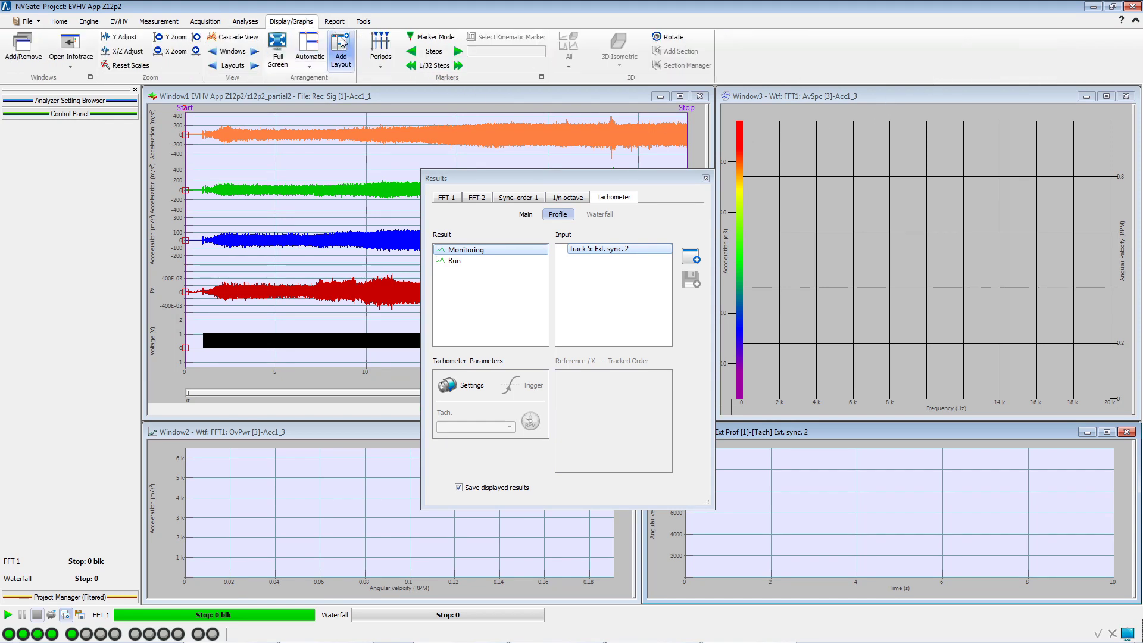
left_click(205, 22)
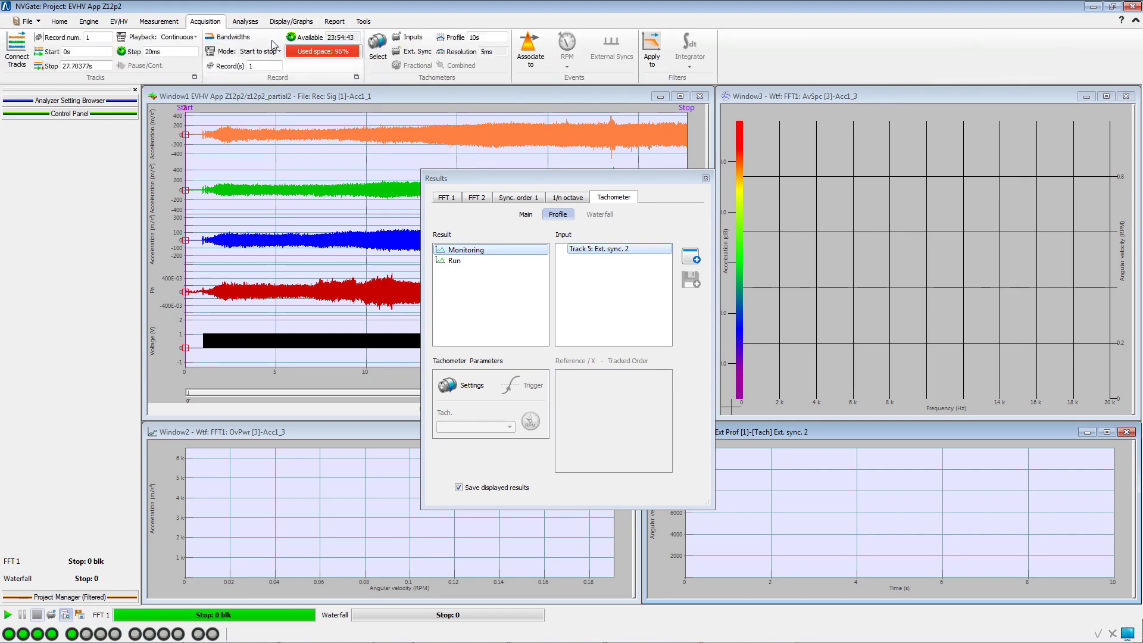
left_click(473, 38)
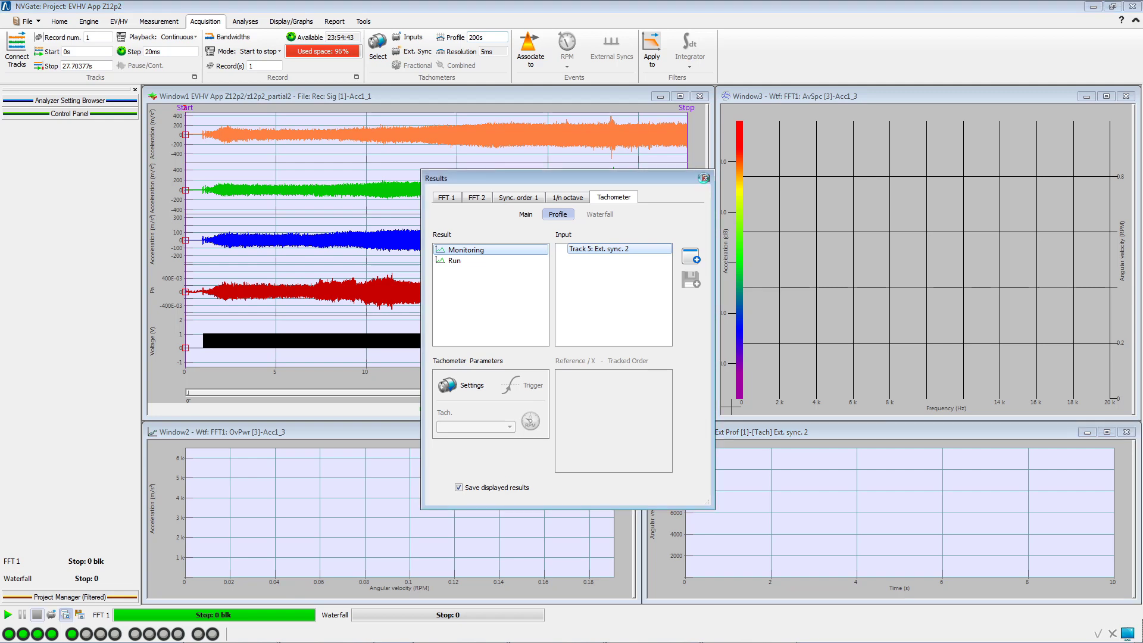
left_click(705, 178)
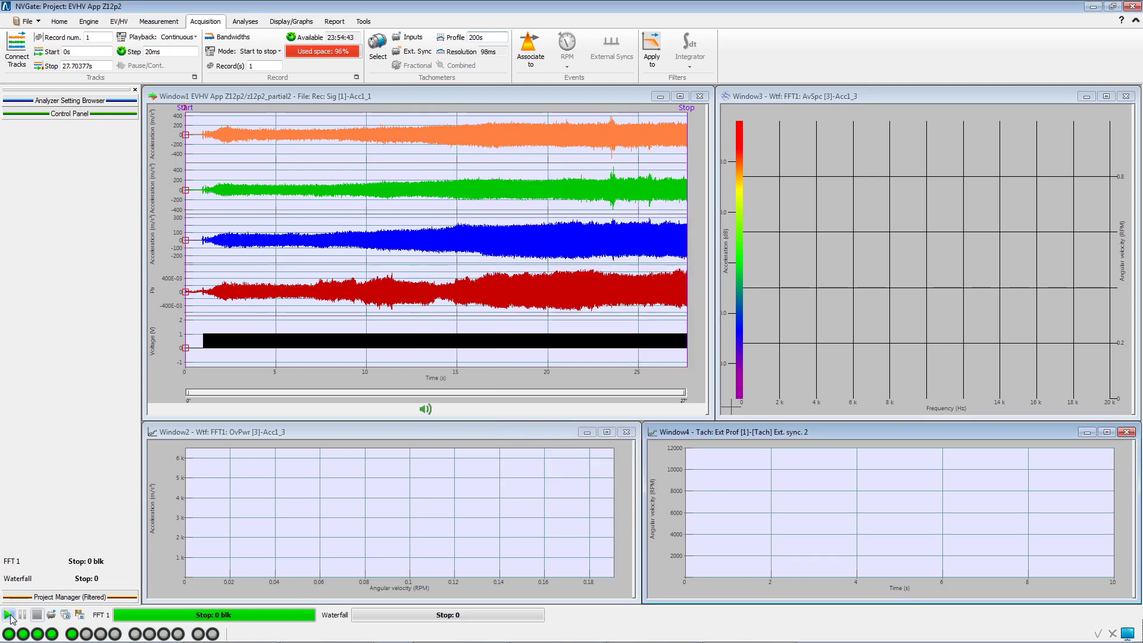
Step: Play the post-analysis through to the end of the recording
left_click(8, 615)
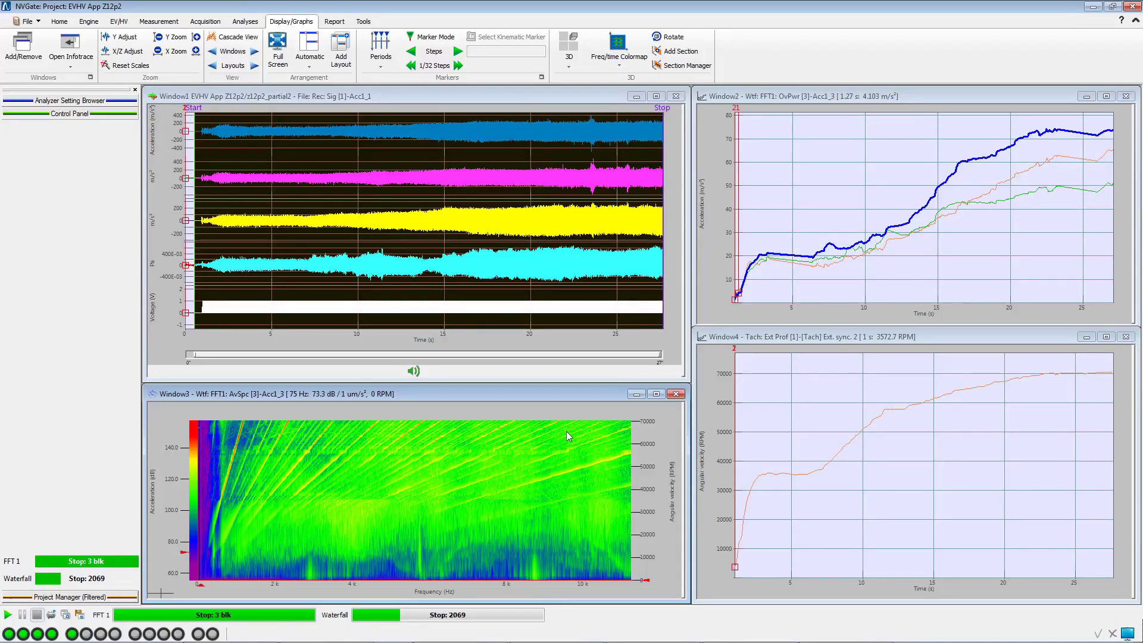
Step: Enlarge the spectrum waterfall and display it with all its 2D projections
left_click(656, 394)
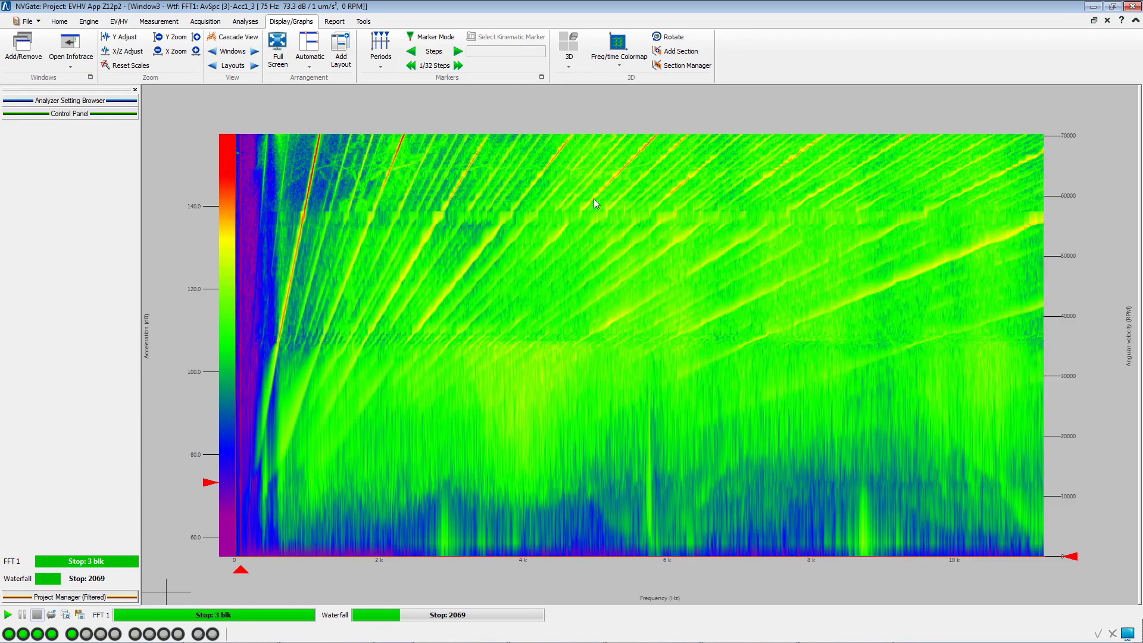
left_click(569, 66)
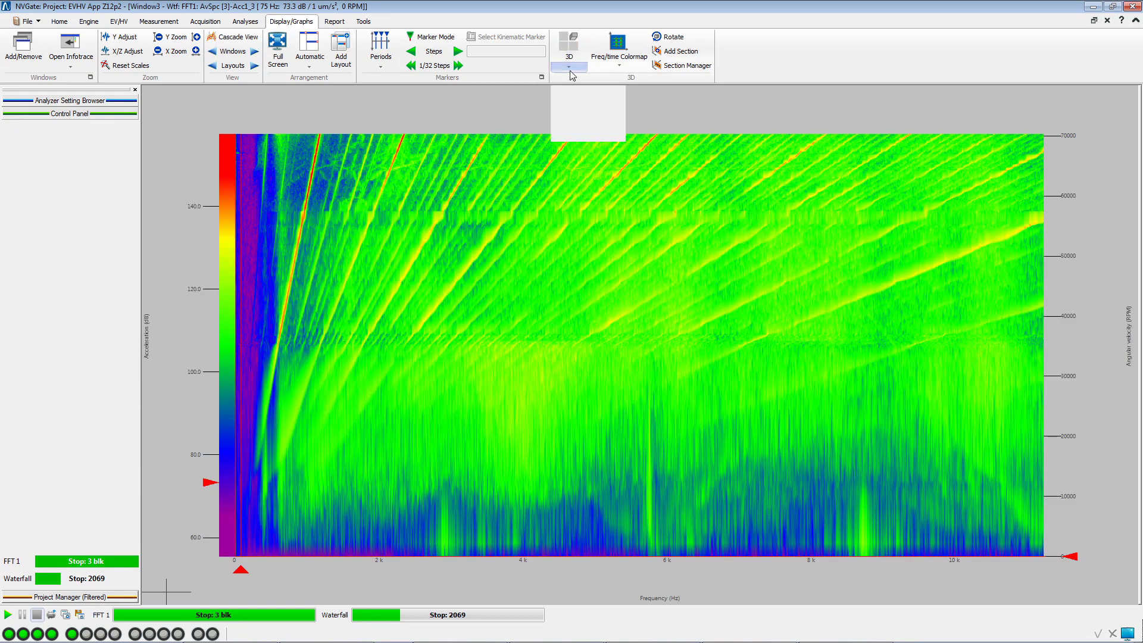
left_click(575, 133)
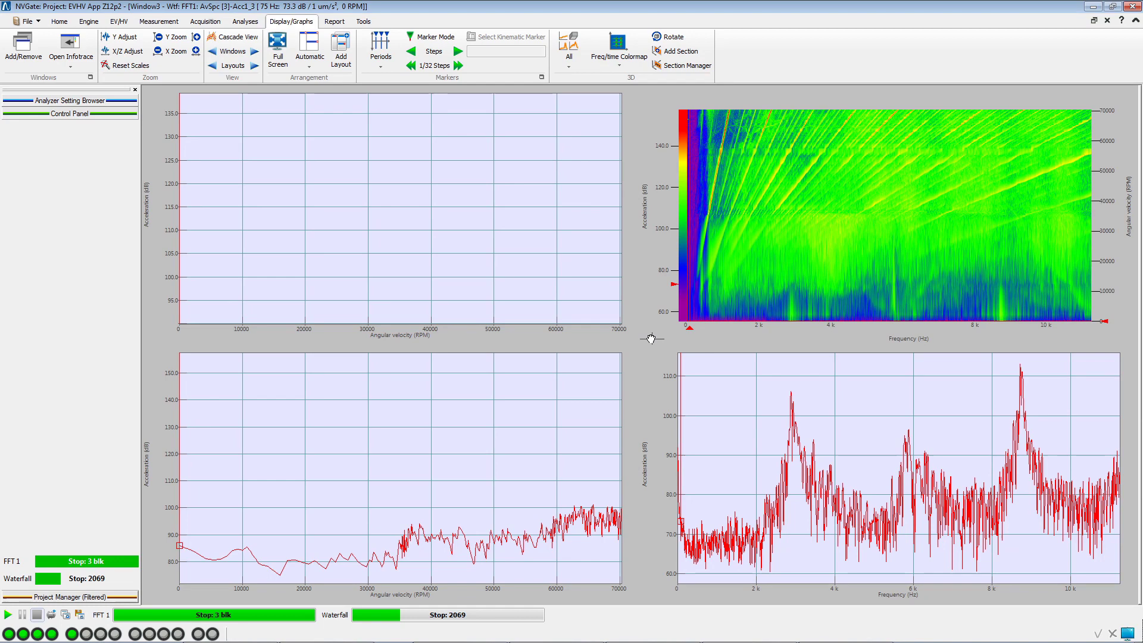
left_click_drag(650, 338, 487, 342)
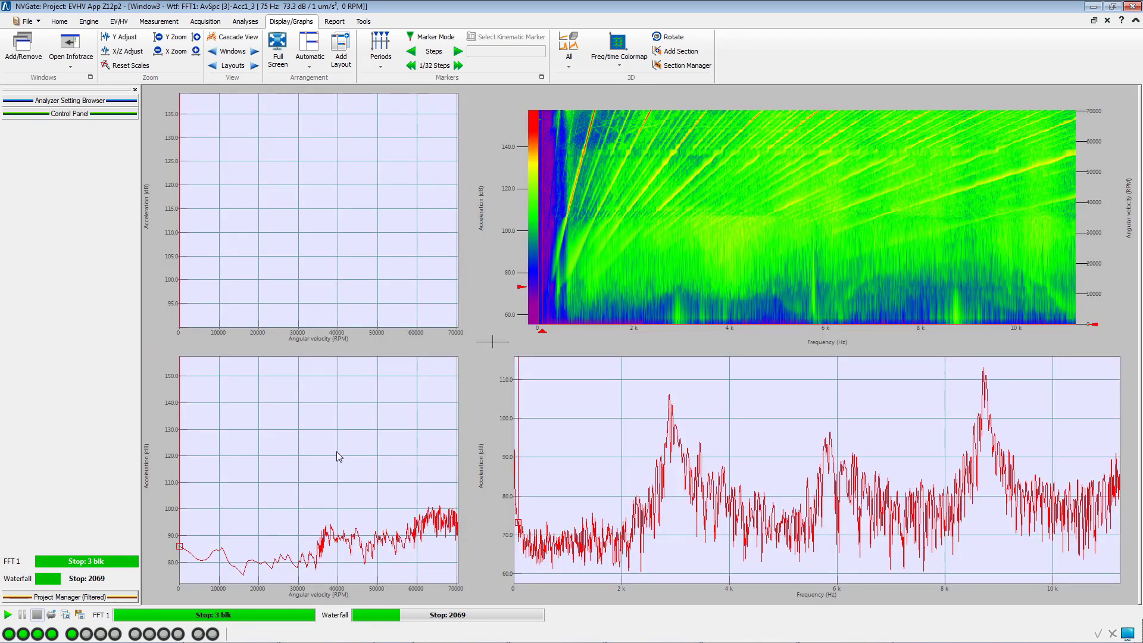
Step: Place the waterfall cursor at 35610 RPM and 587.5 Hz, revealing the cursor details panel
left_click(321, 468)
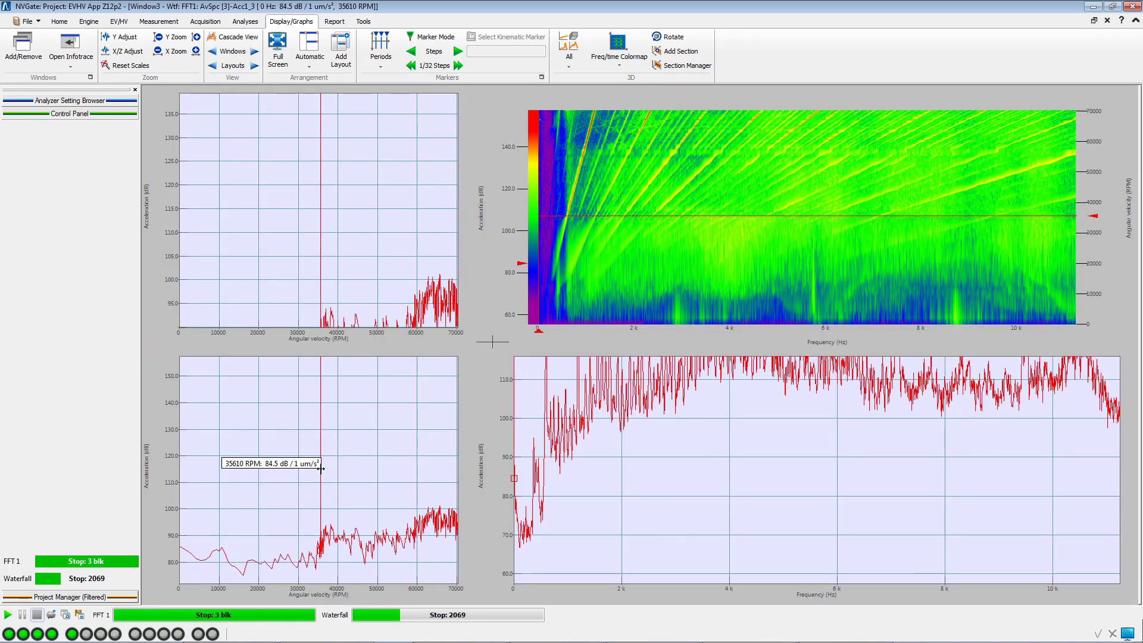
left_click(546, 376)
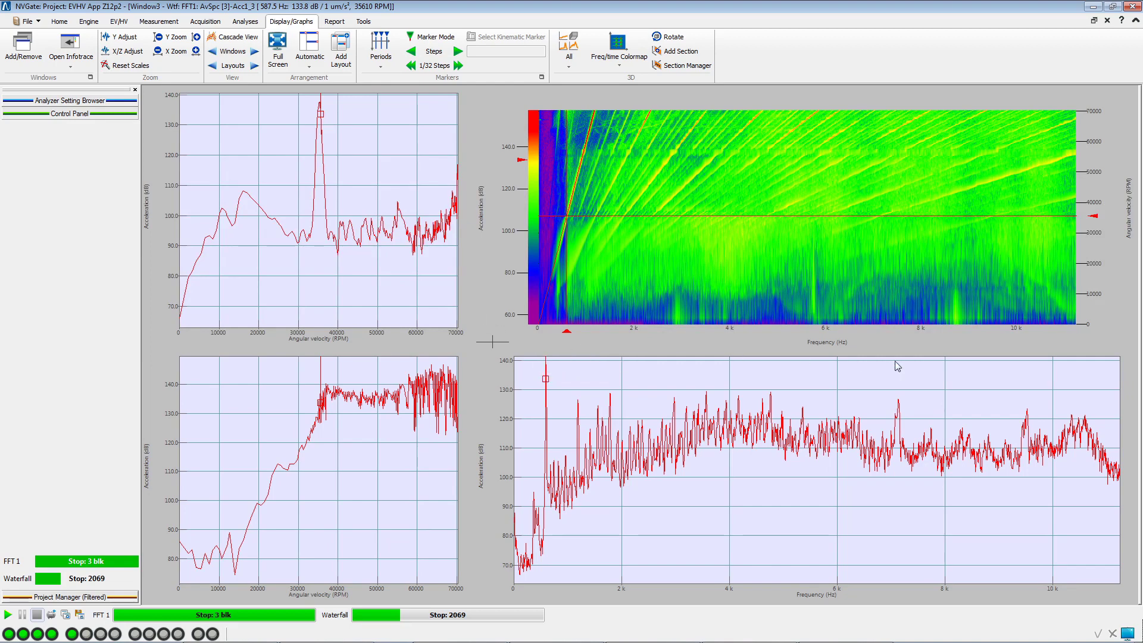
left_click_drag(1139, 340, 925, 338)
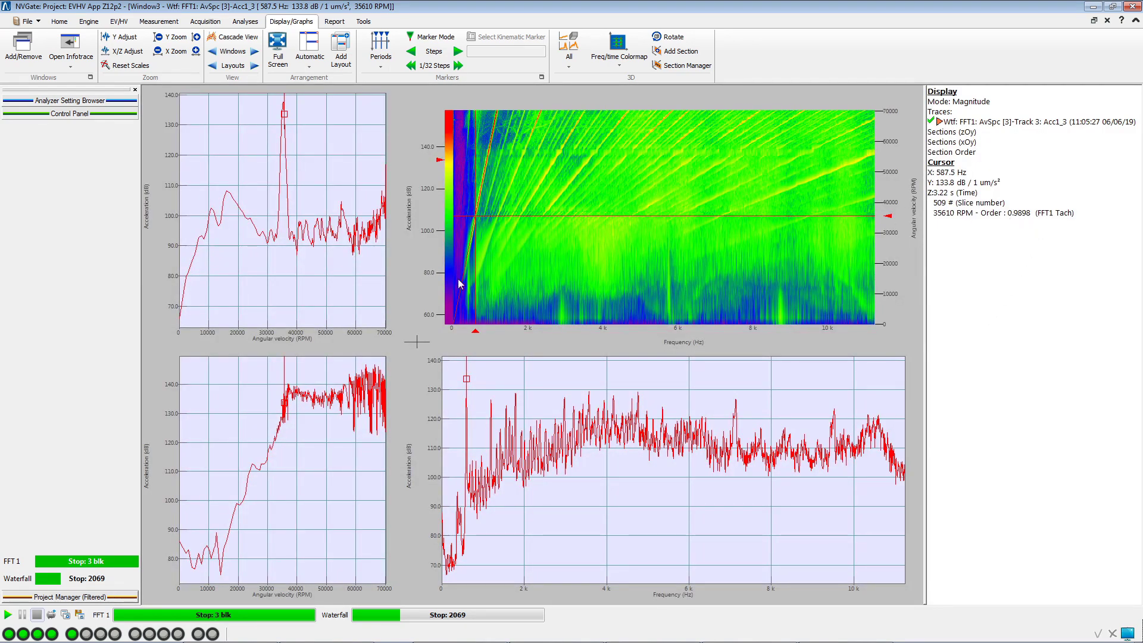
Step: Add an Order 1 extraction section with 18.75 Hz width on FFT1 Tach via Sections Manager
right_click(407, 303)
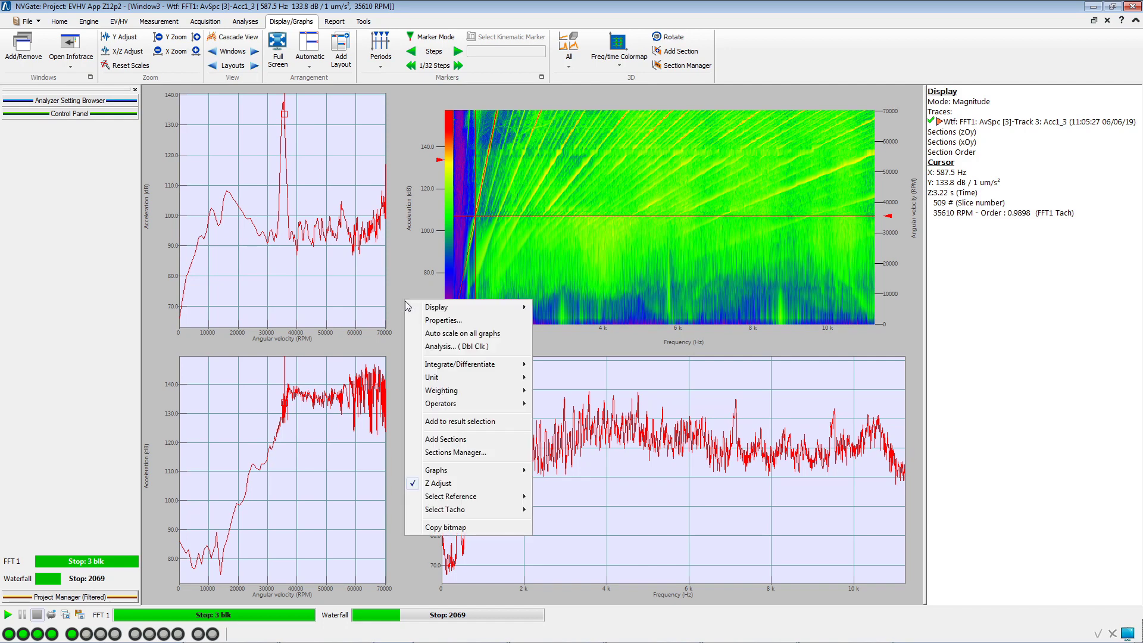
left_click(448, 452)
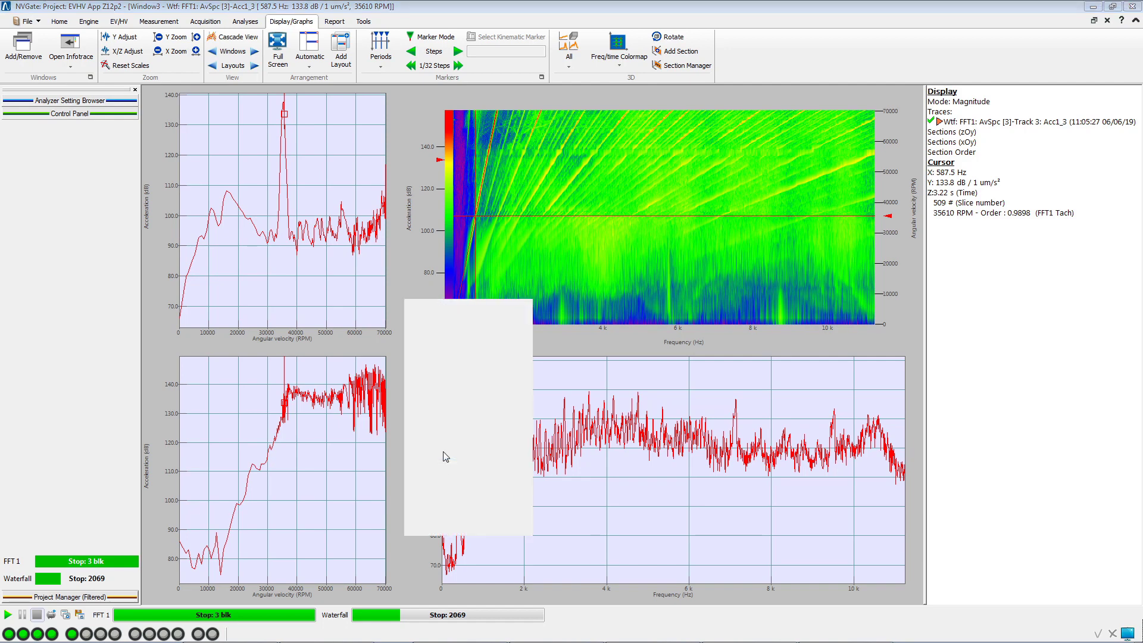
left_click(545, 212)
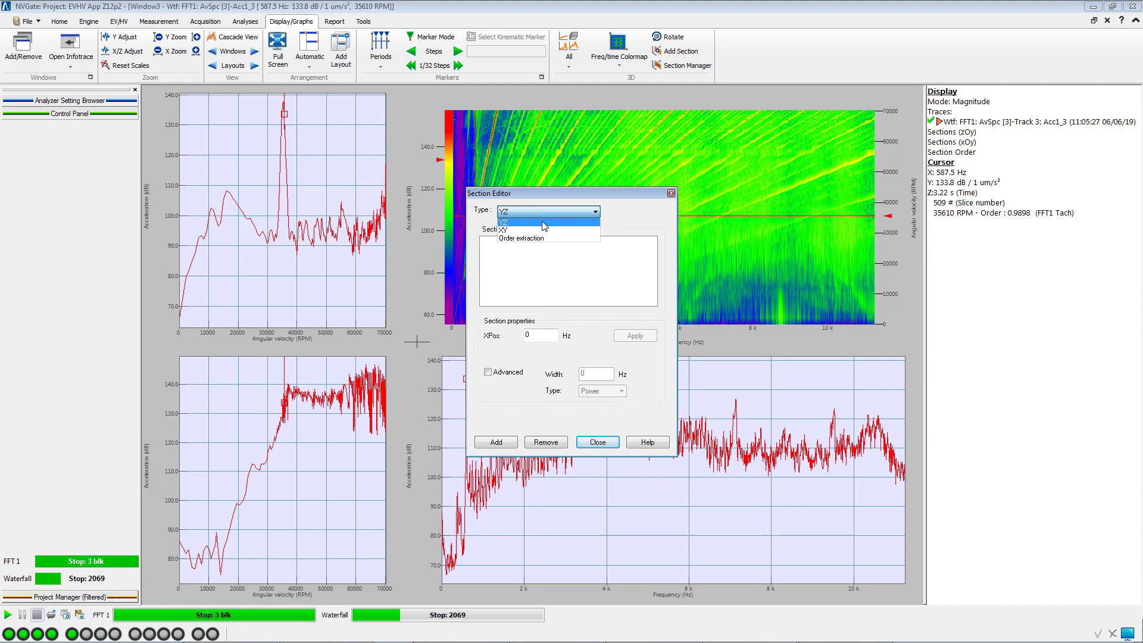
left_click(539, 238)
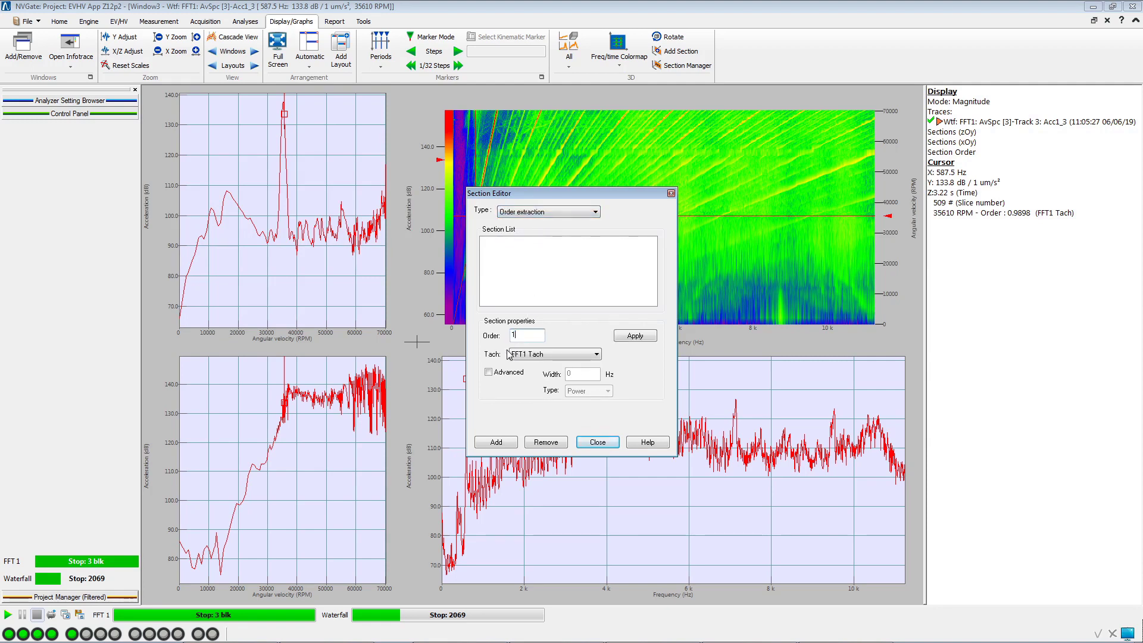
left_click(524, 357)
left_click(524, 363)
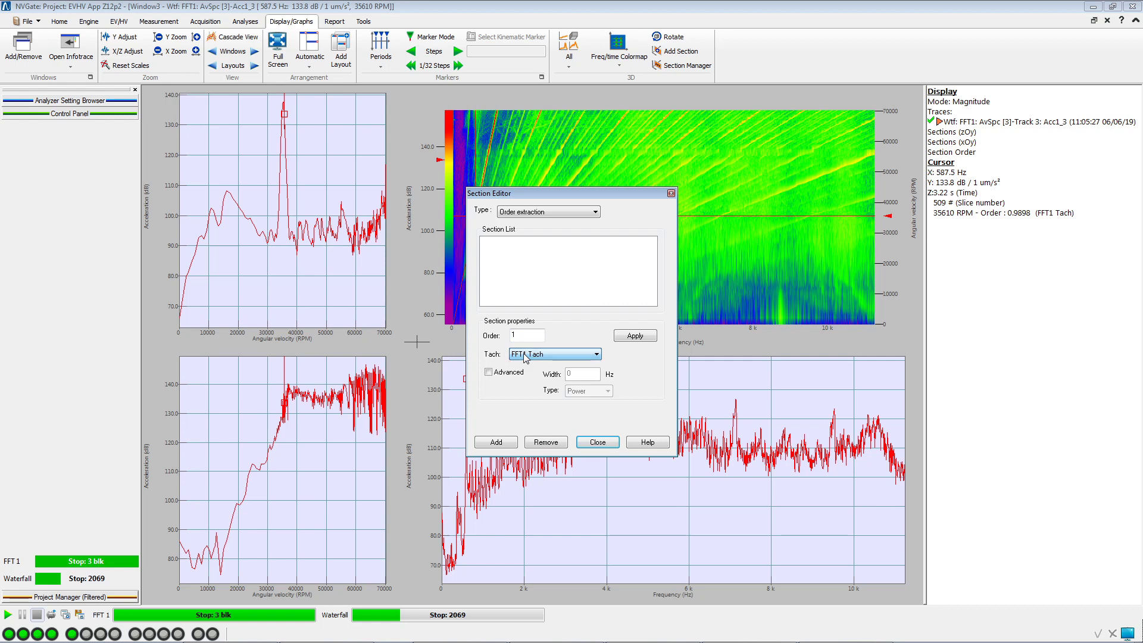
left_click(489, 373)
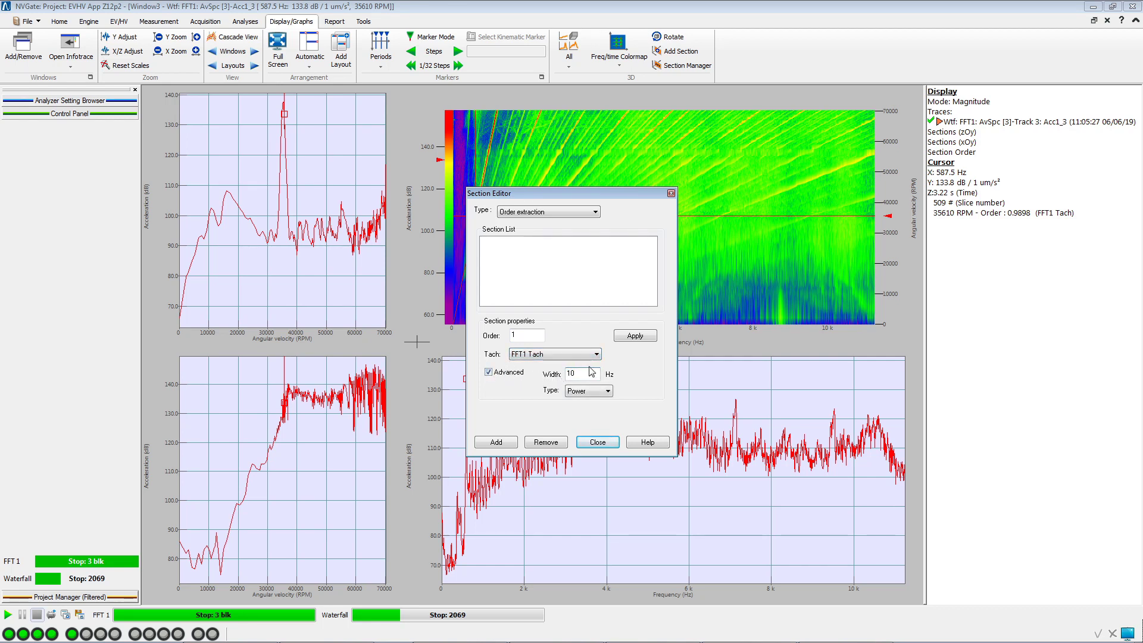
left_click(509, 446)
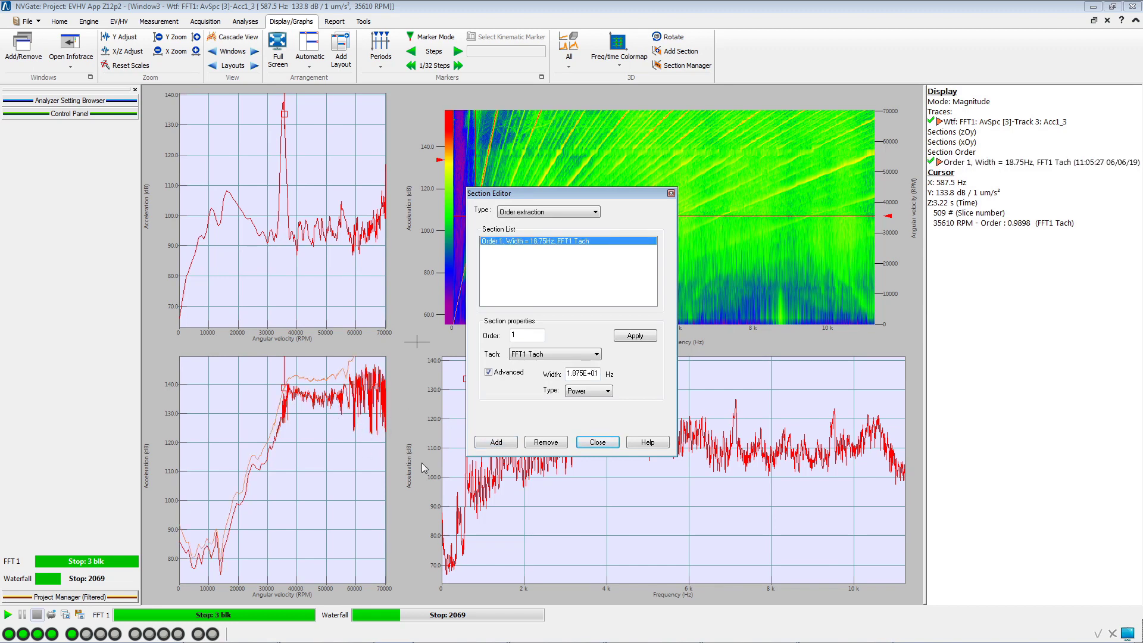
left_click(598, 445)
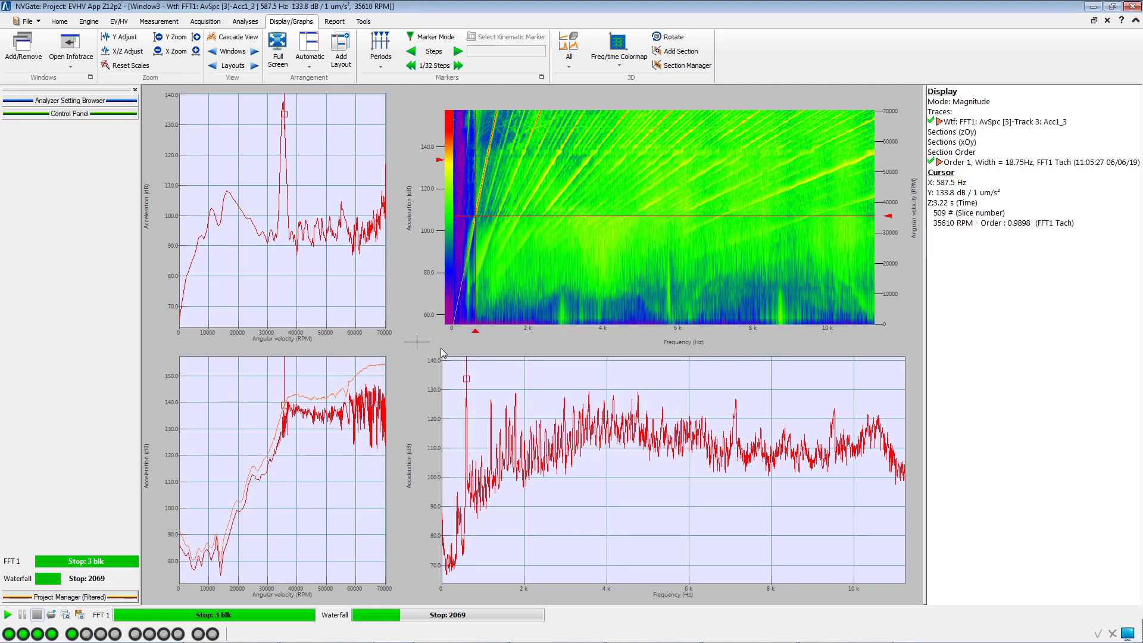
Step: Drag the waterfall frequency cursor from 587.5 Hz to 975 Hz
mouse_move(474, 324)
left_click_drag(476, 323, 491, 325)
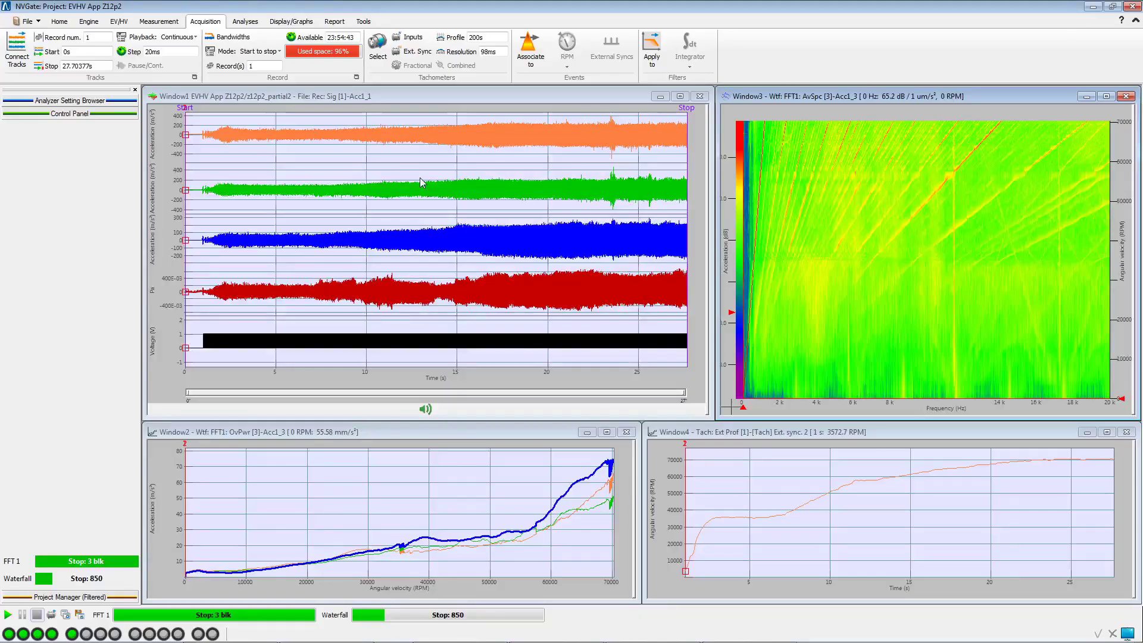
Step: Associate the Delta RPM event source with the Ext. sync. 2 recorded track
left_click(530, 60)
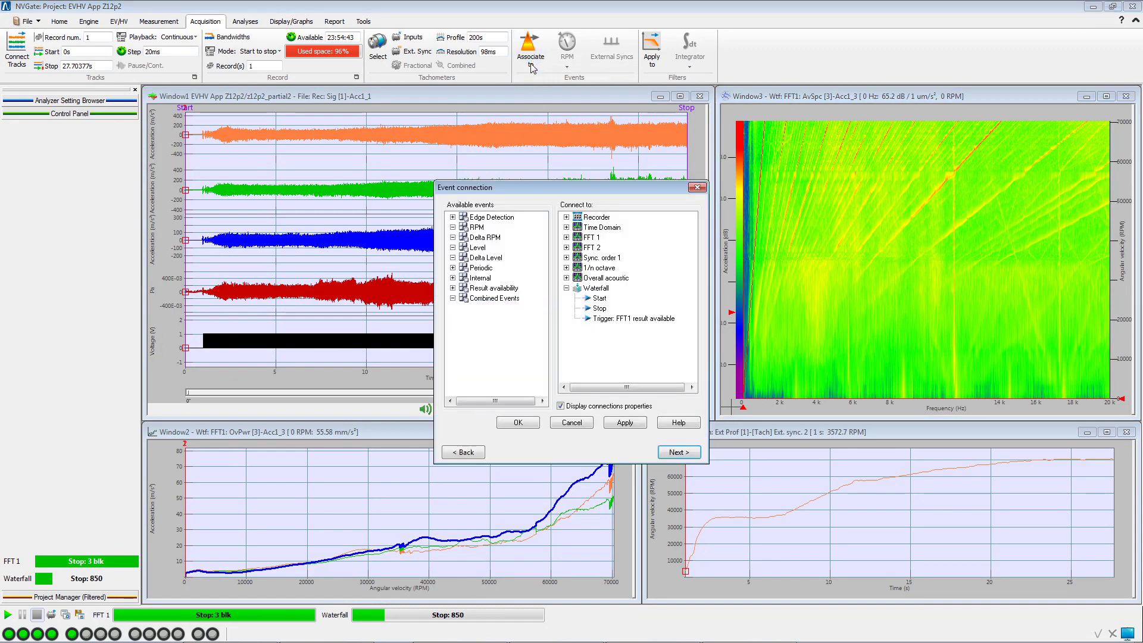
left_click(470, 453)
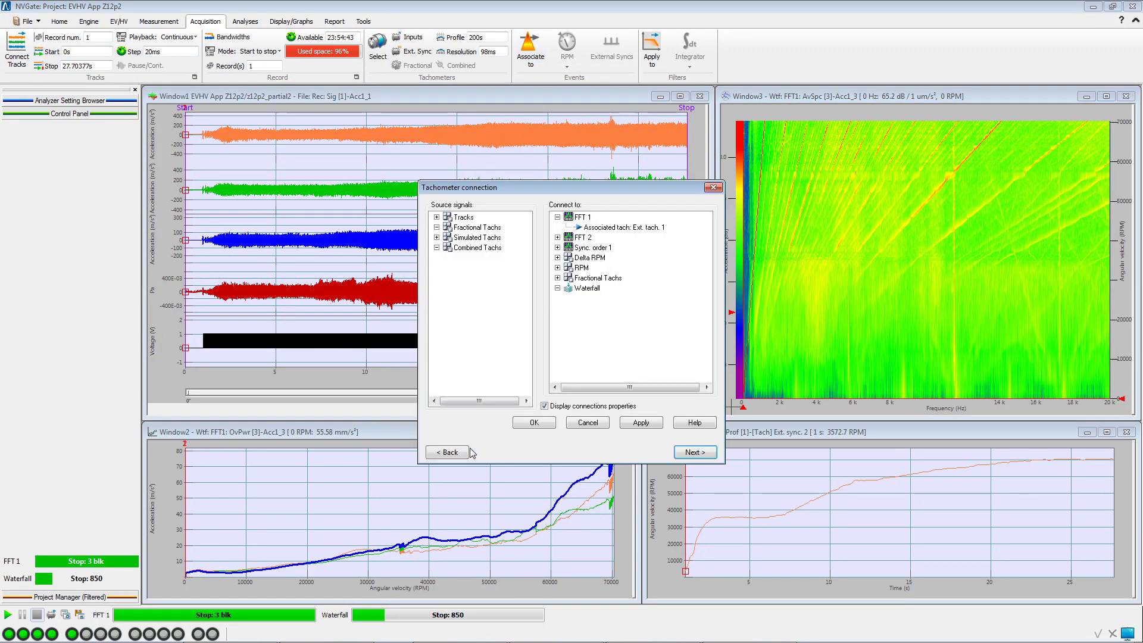
left_click(436, 218)
left_click(473, 267)
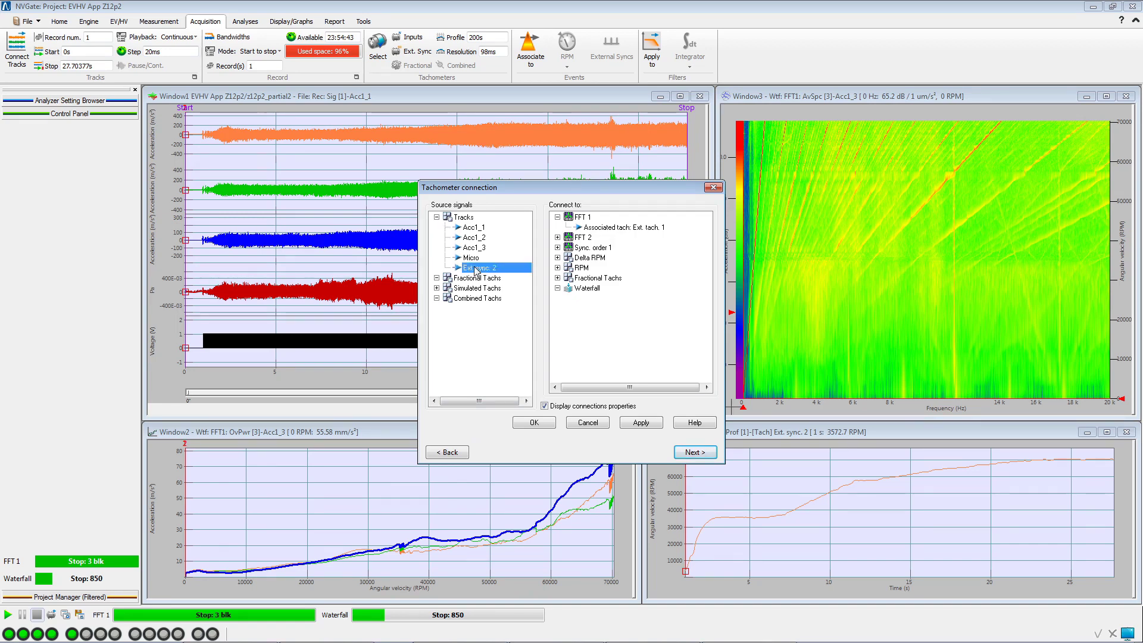
double_click(595, 259)
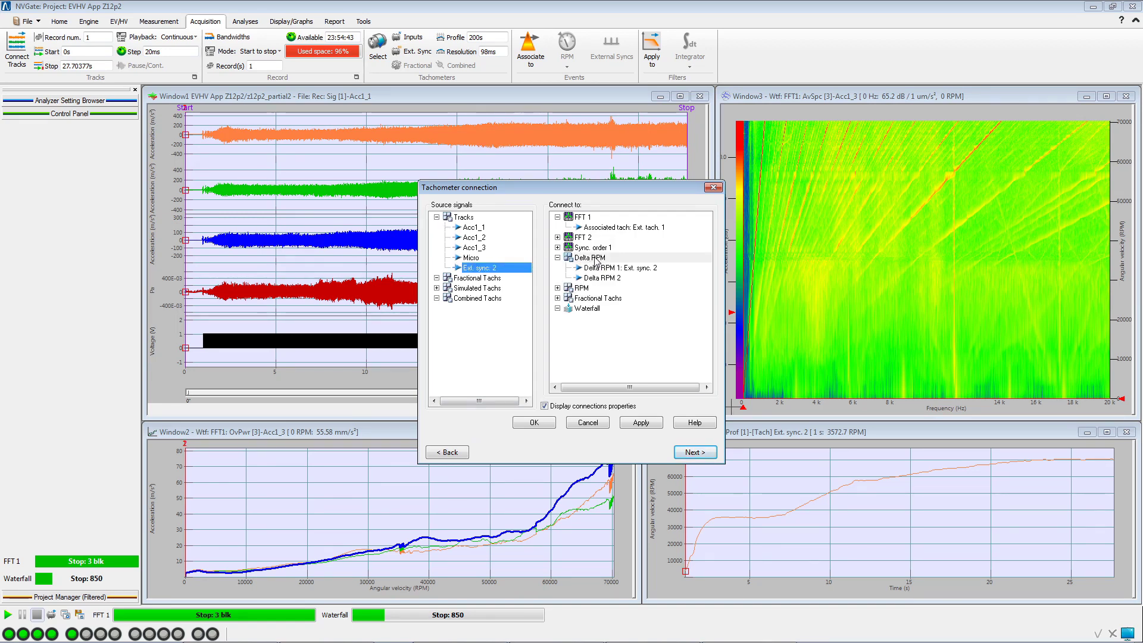
left_click(680, 453)
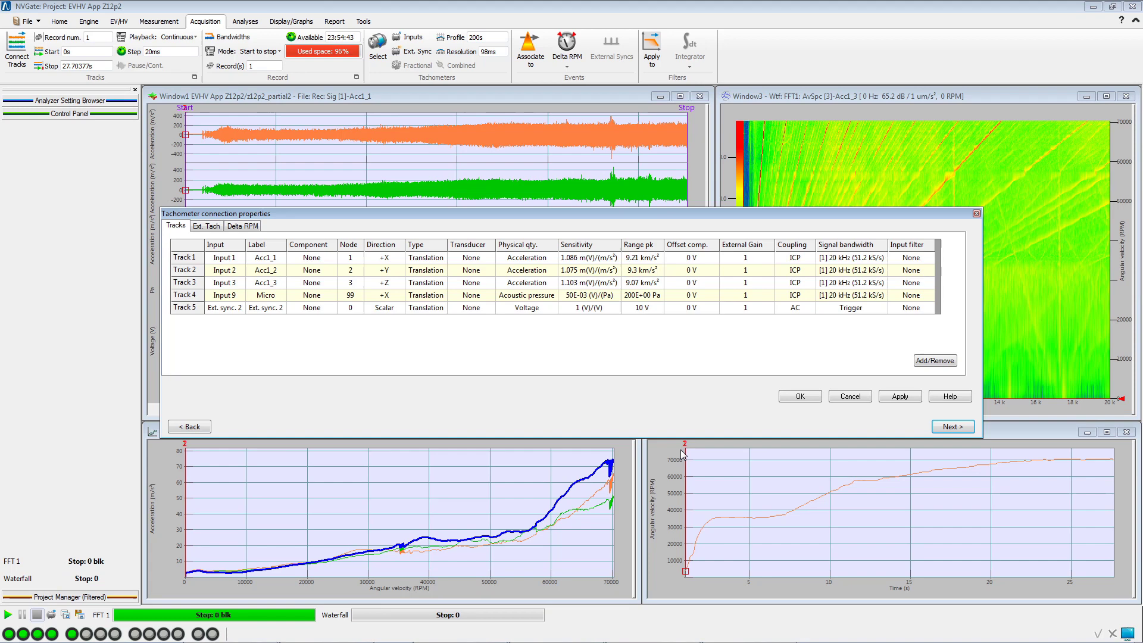
Step: Set the Delta RPM 1 delta velocity to 10 RPM, giving 1195 events from 60–12000 RPM
left_click(250, 226)
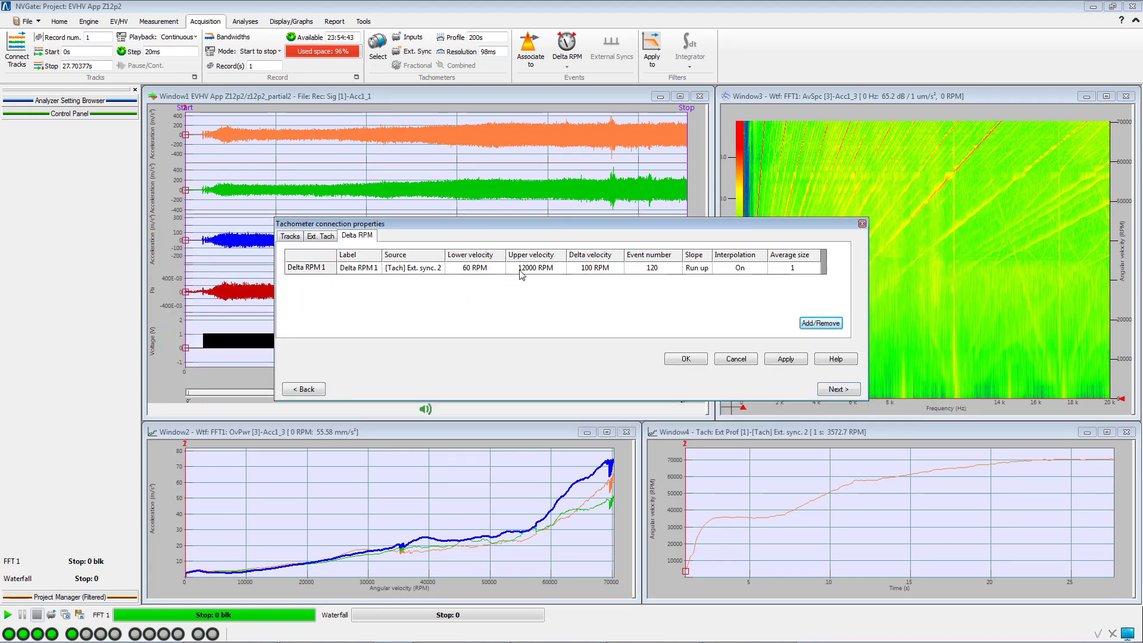
left_click(583, 271)
key("BackSpace")
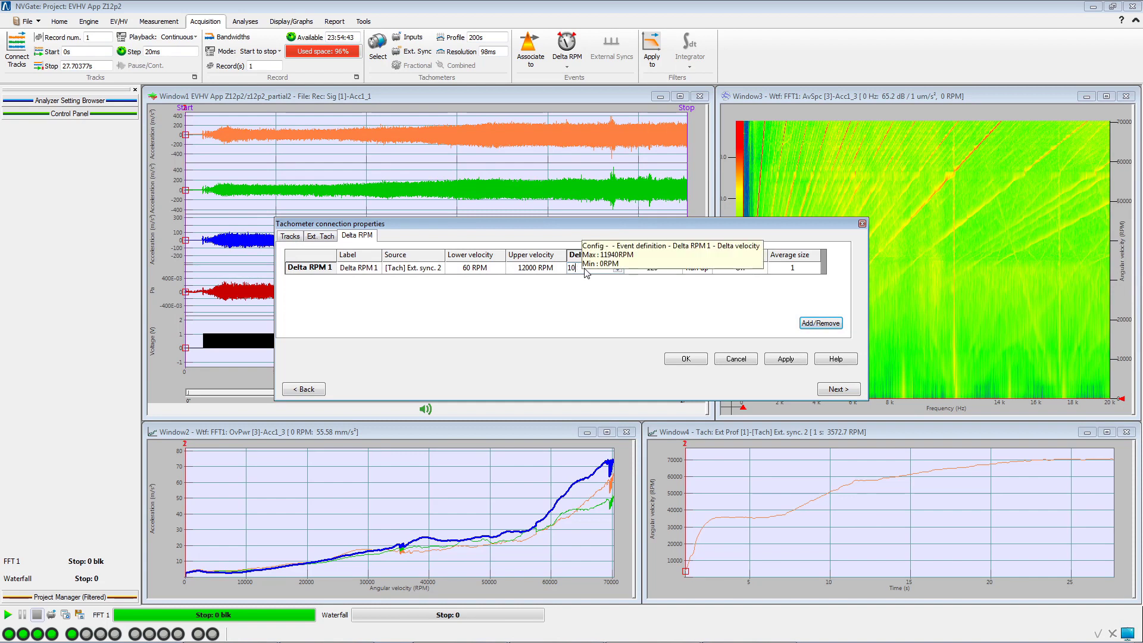
key("Return")
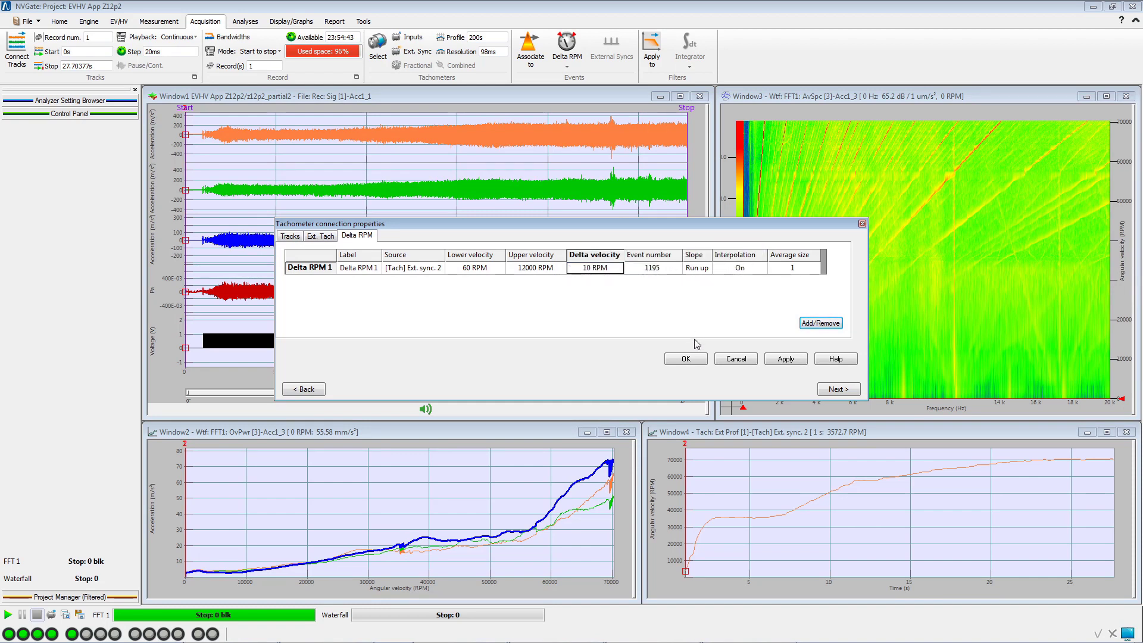
left_click(698, 359)
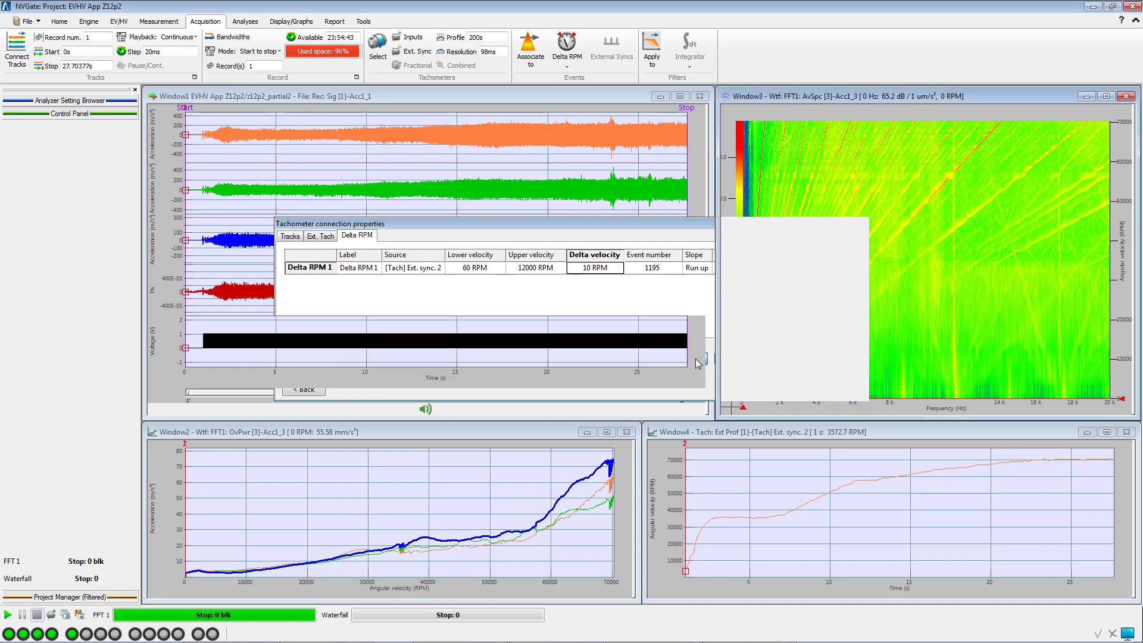
Step: Set the waterfall trigger to Delta RPM 1, giving a waterfall depth of 1195
left_click(245, 22)
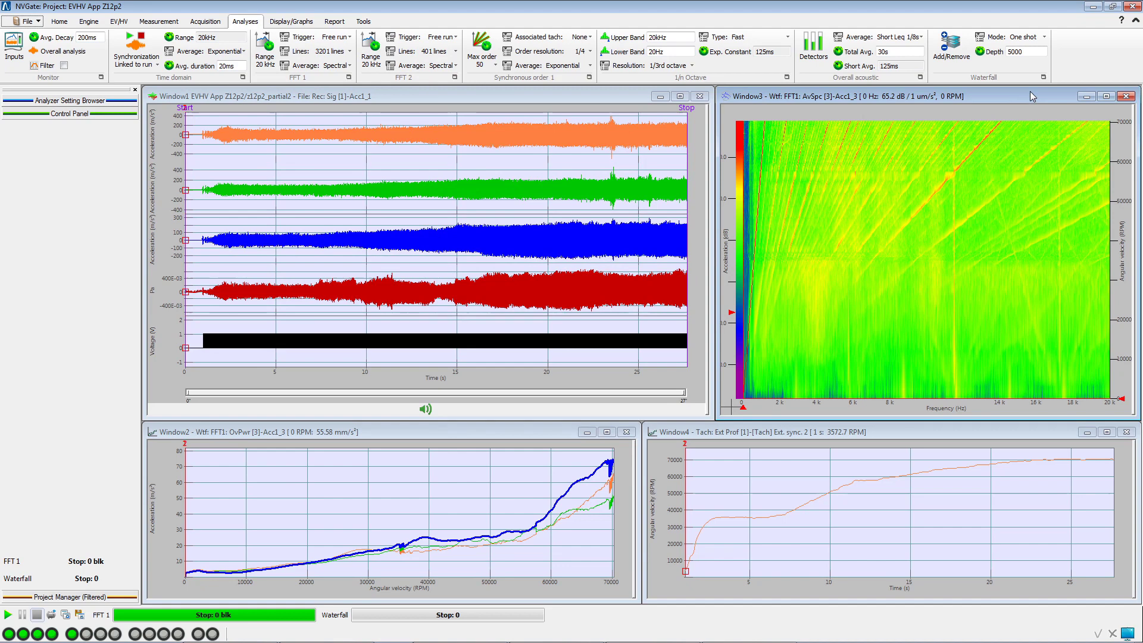
left_click(1043, 77)
left_click(591, 305)
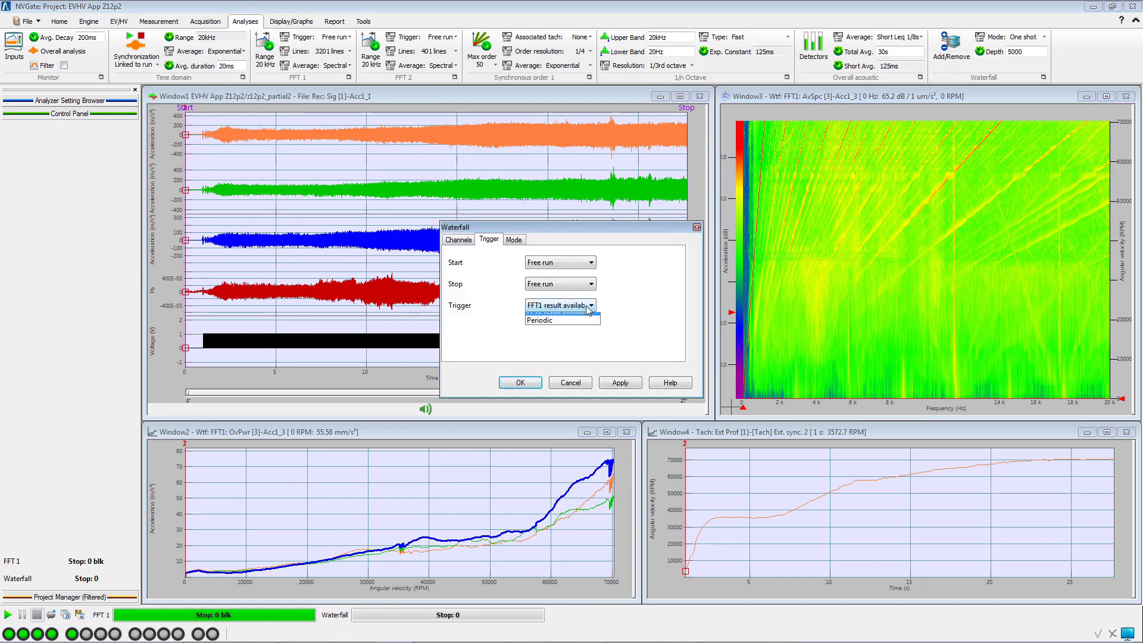
left_click(545, 327)
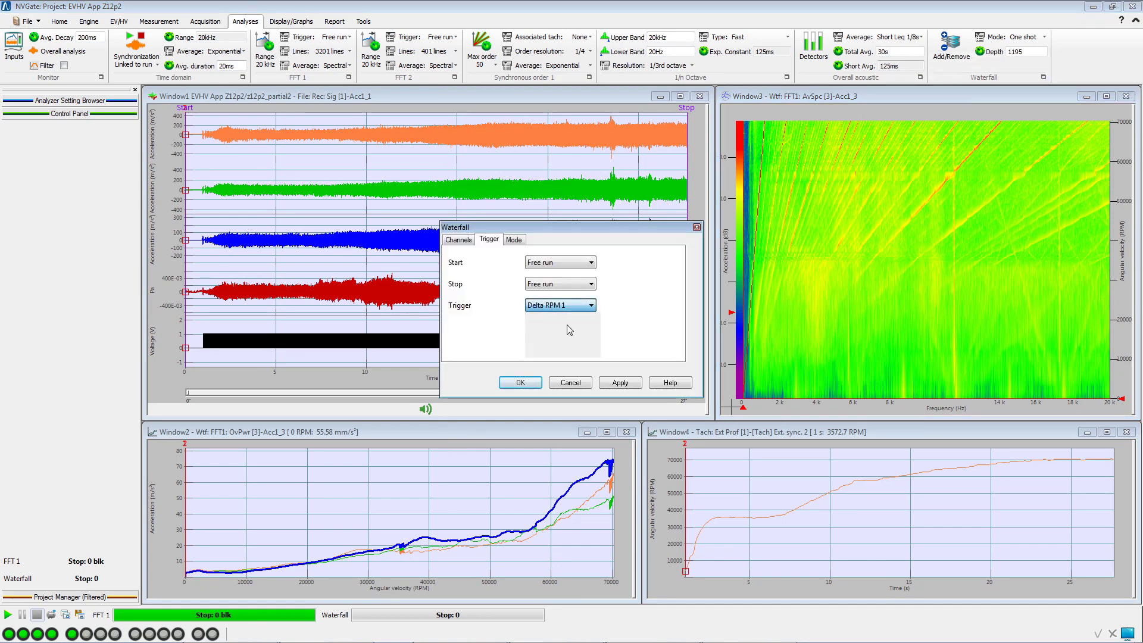